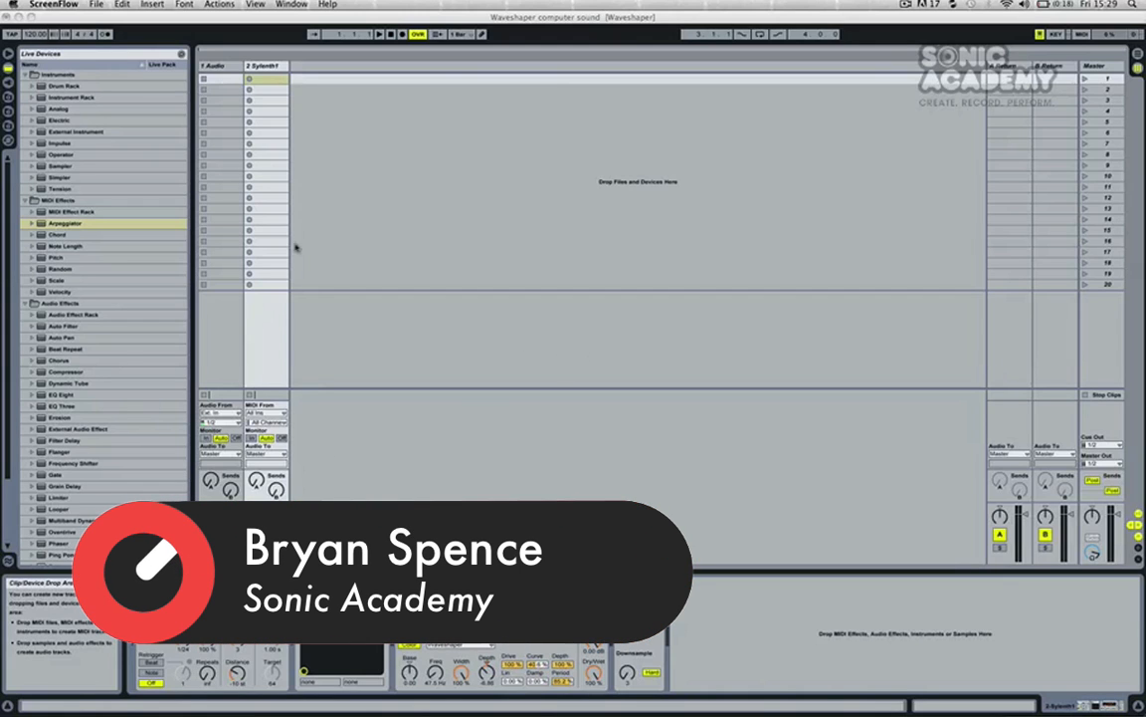
Step: Review the device chain on the existing Sylenth1 track, checking Redux's Downsample and the Arpeggiator
click(262, 78)
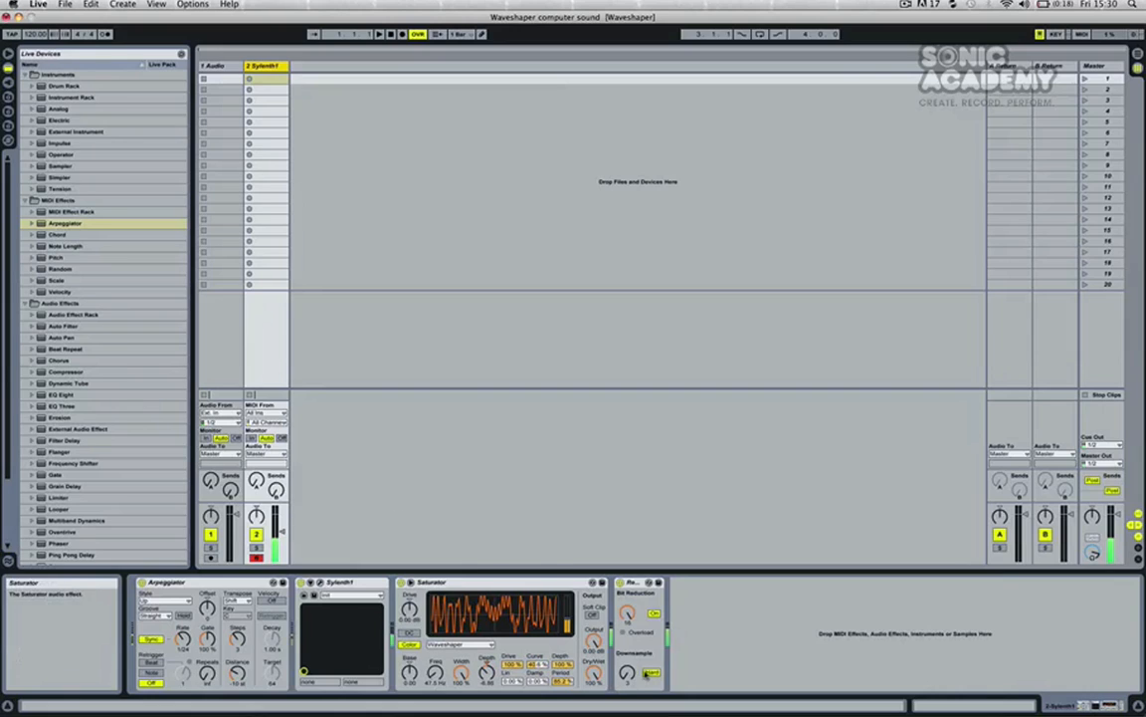
drag(627, 673, 627, 664)
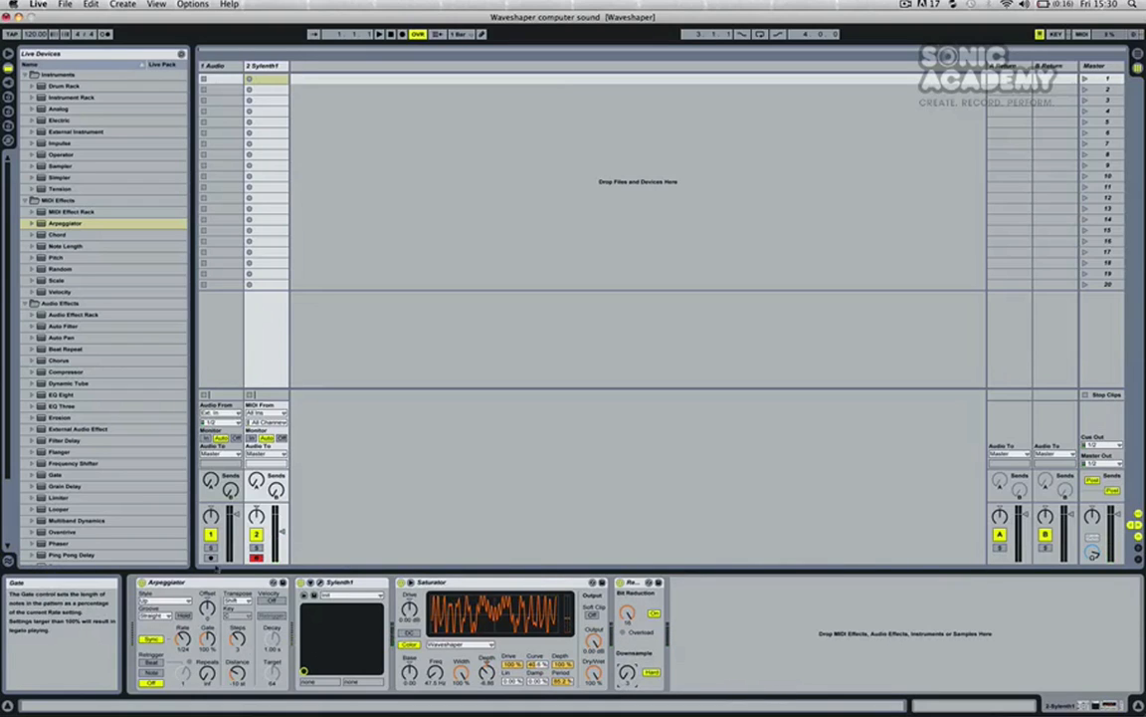
click(166, 582)
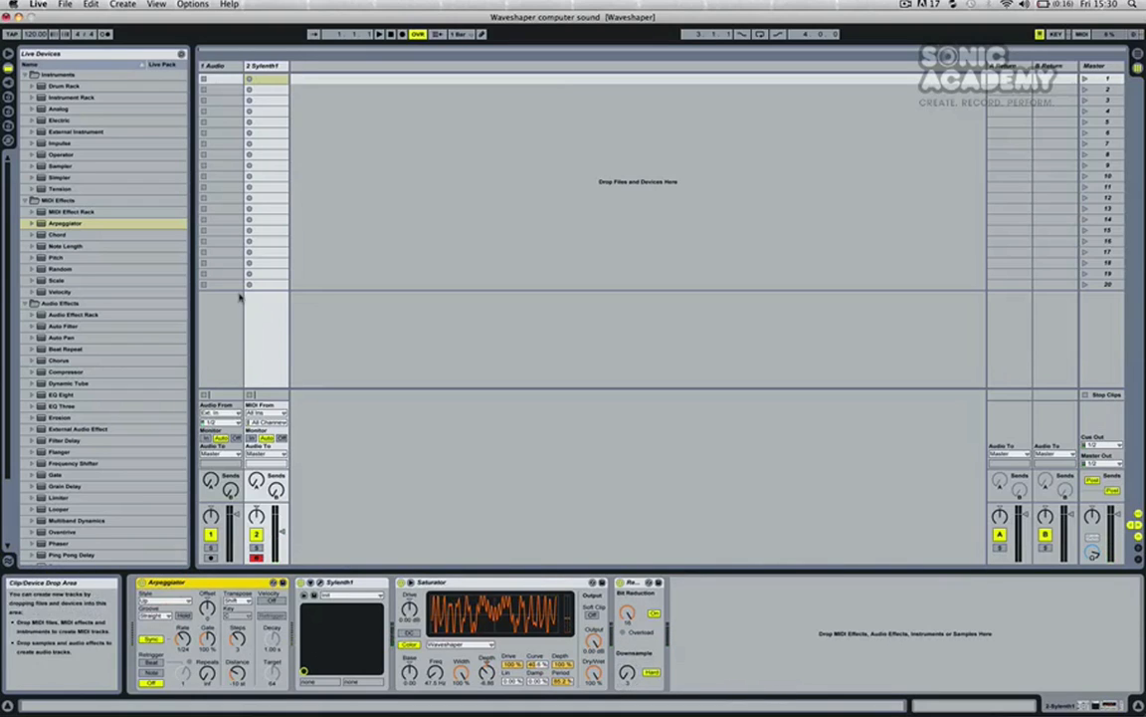
Step: Insert a new MIDI track and load the Sylenth1 VST instrument onto another new track beside it
click(256, 68)
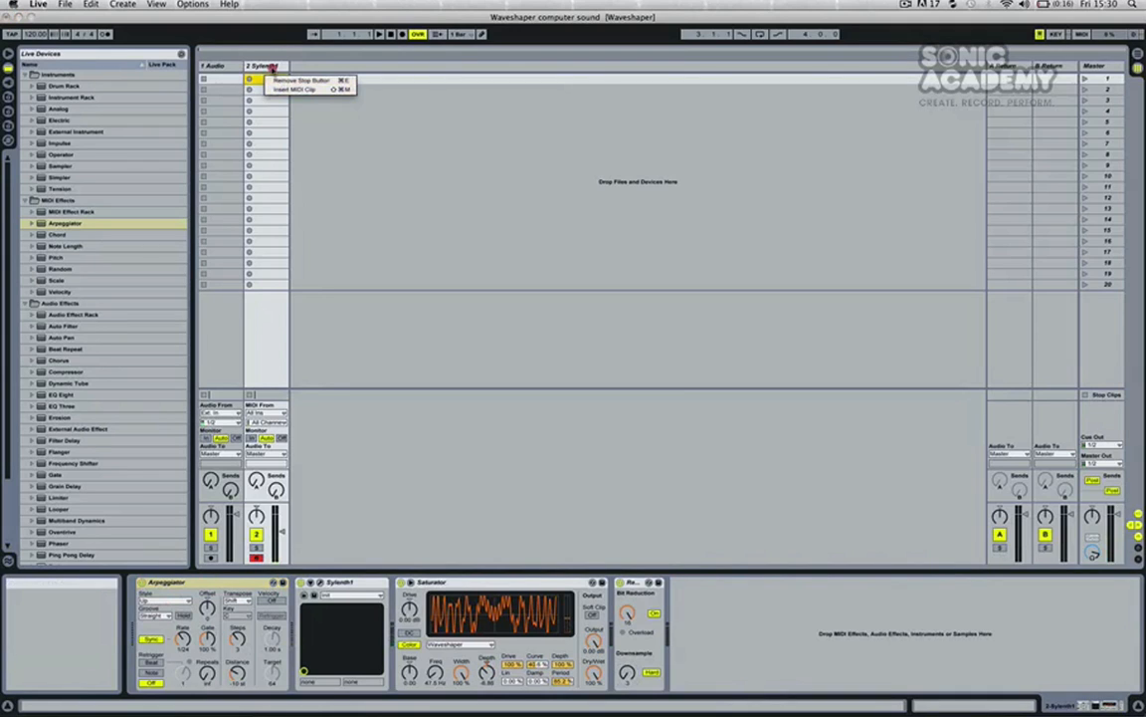
right_click(270, 68)
click(271, 144)
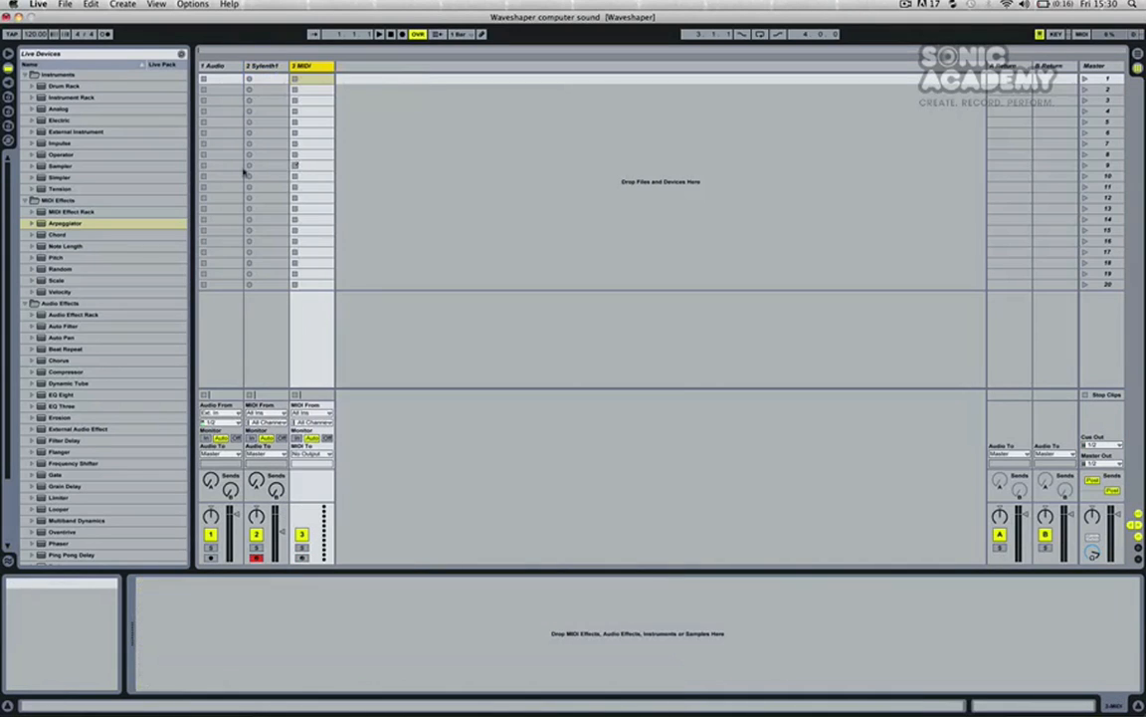
click(8, 82)
drag(83, 113, 336, 109)
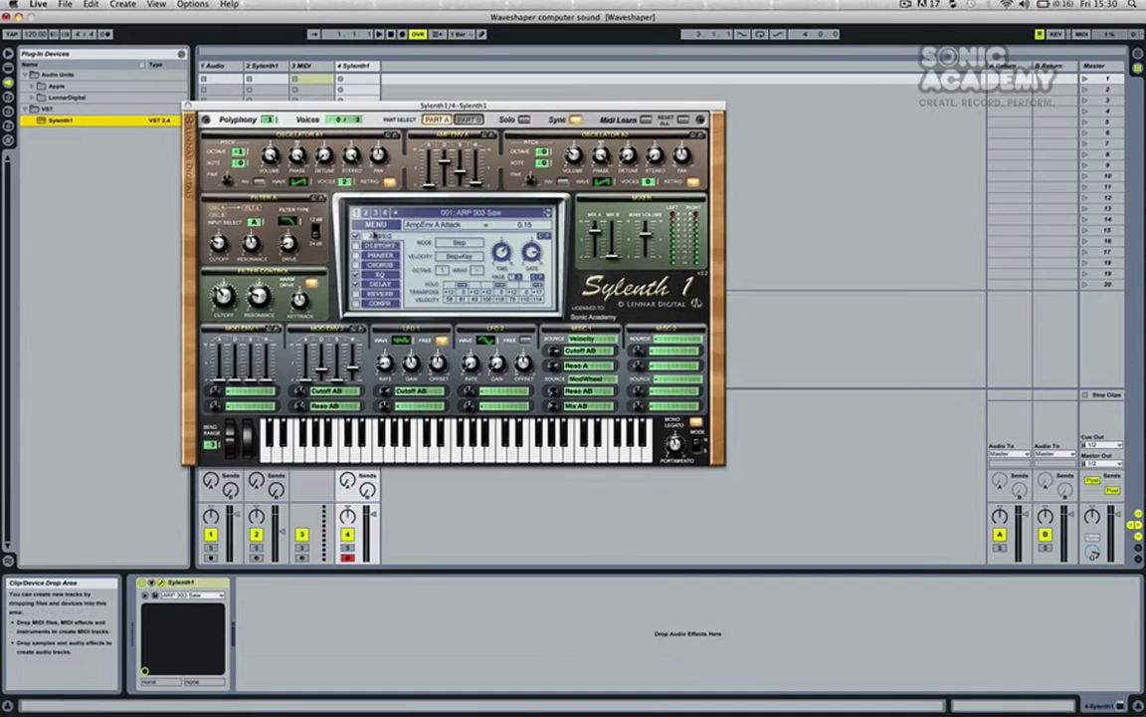
Step: Initialise the new Sylenth1's preset, set the oscillator A1 wave to QPulse, and close its editor
click(375, 224)
click(350, 314)
drag(299, 183, 301, 162)
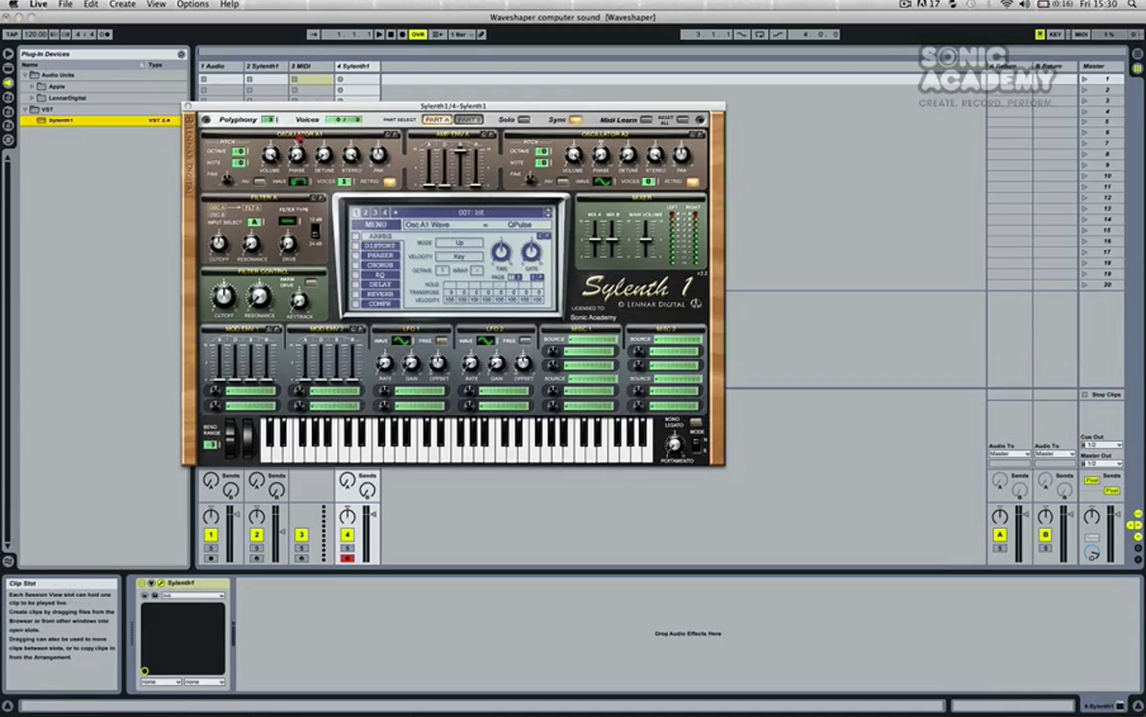
click(187, 106)
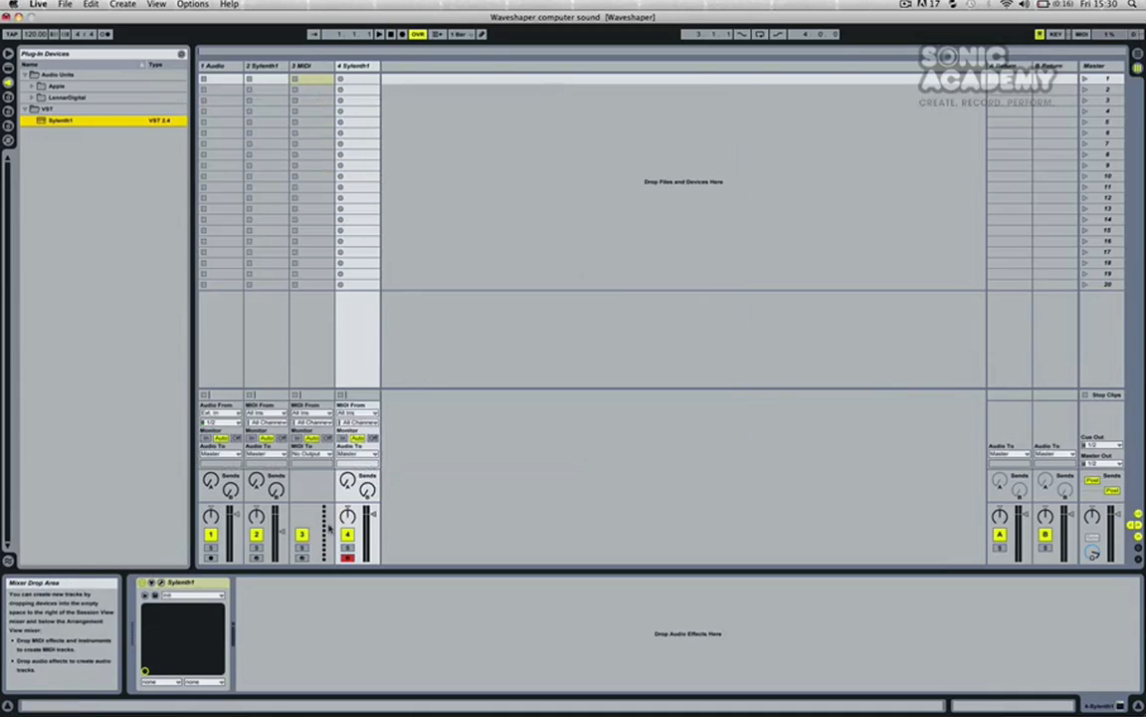
Step: Add a Saturator after Sylenth1 on track 4 and set its curve type to Waveshaper
click(10, 68)
scroll(55, 459, down, 3)
drag(45, 500, 360, 98)
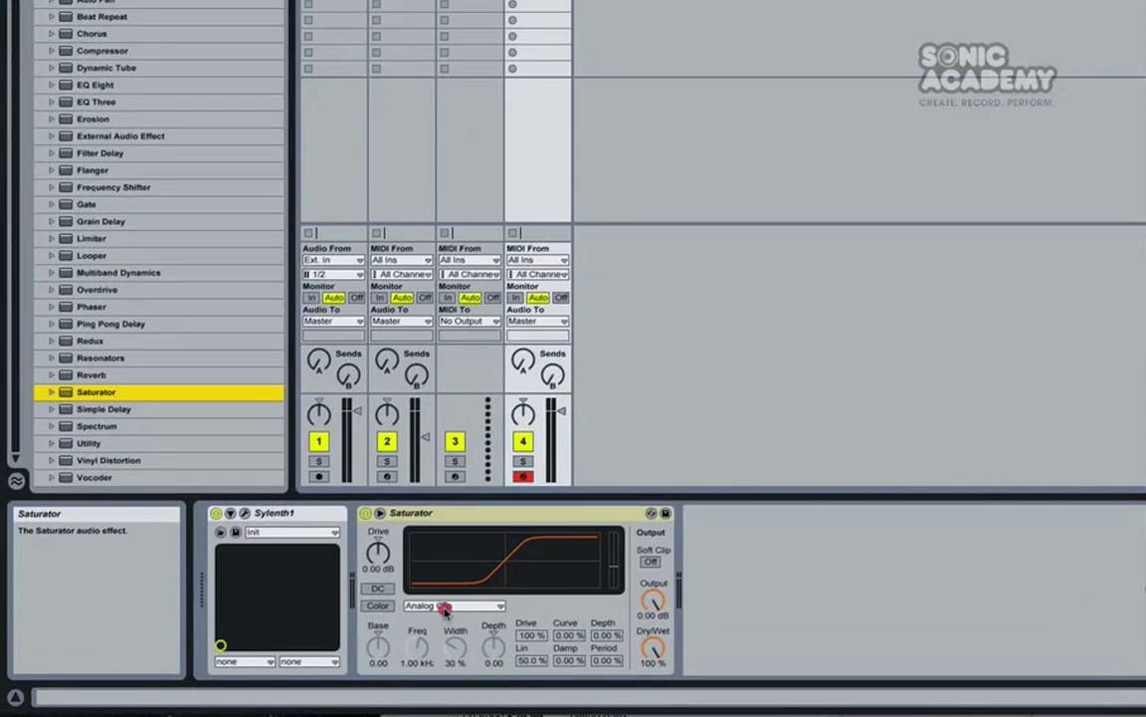
click(338, 633)
click(328, 698)
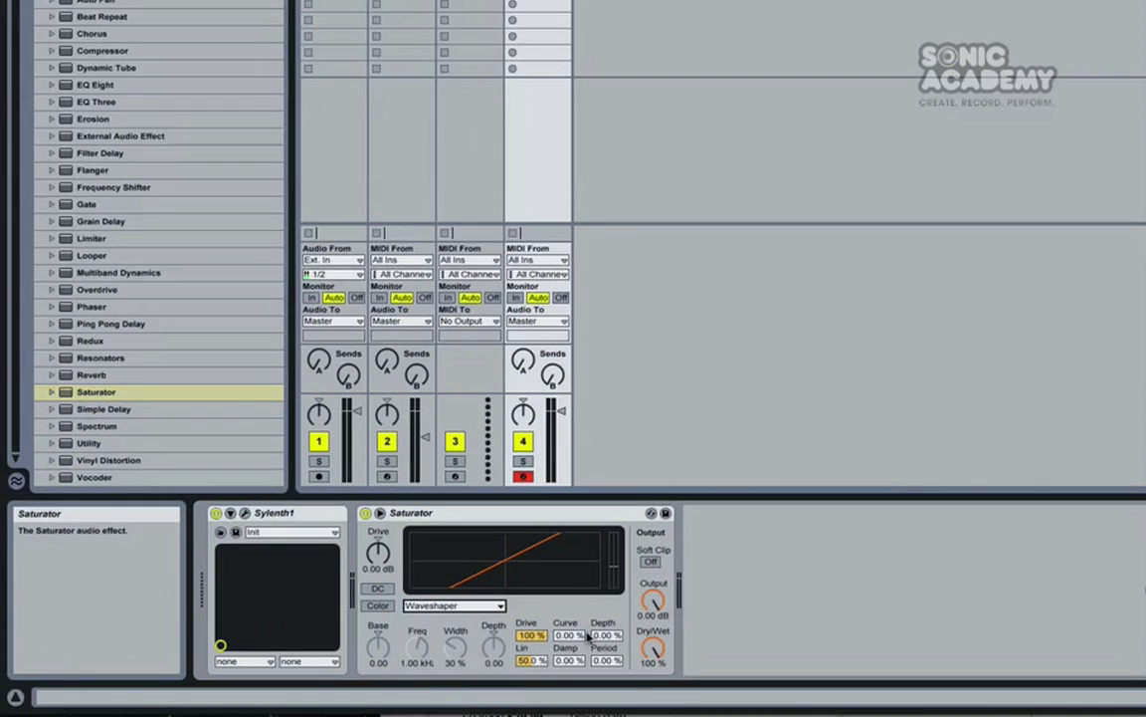
Step: Set the Saturator's waveshaper Depth, Curve and Period to 100% and Lin to 0%
drag(606, 635, 606, 557)
drag(569, 635, 568, 557)
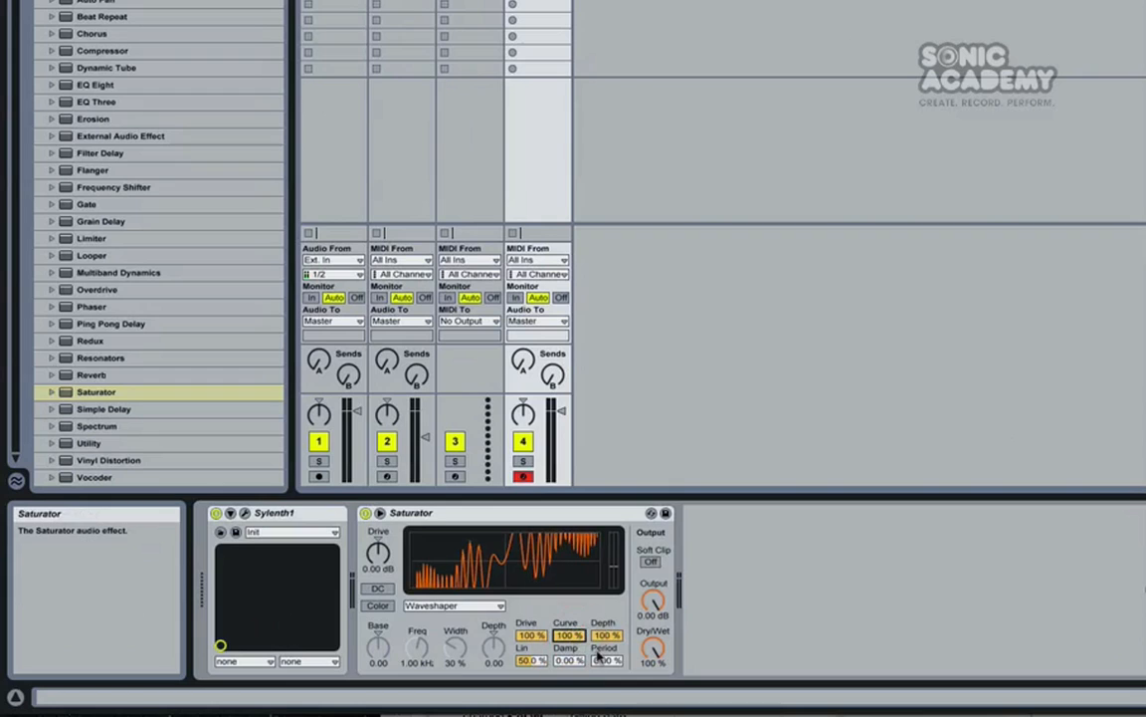
drag(597, 657, 598, 579)
drag(531, 659, 531, 687)
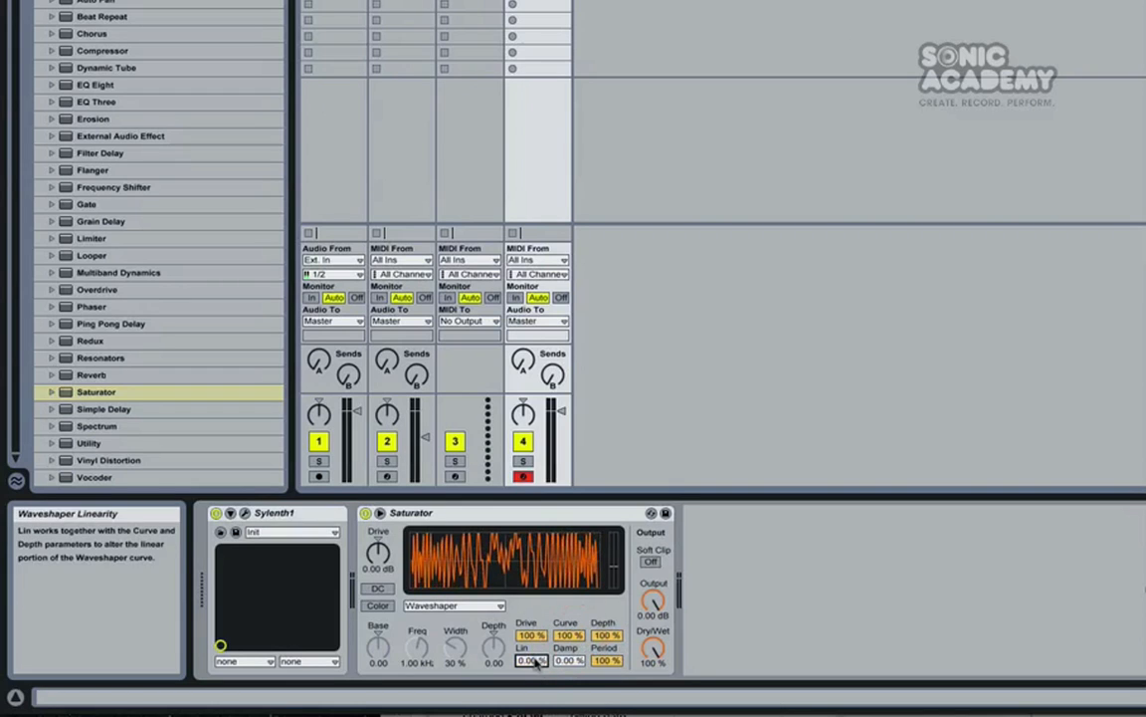
Step: Enable the Saturator's Color section, with its Depth at -8.00 and Freq at 58.2 Hz
click(368, 604)
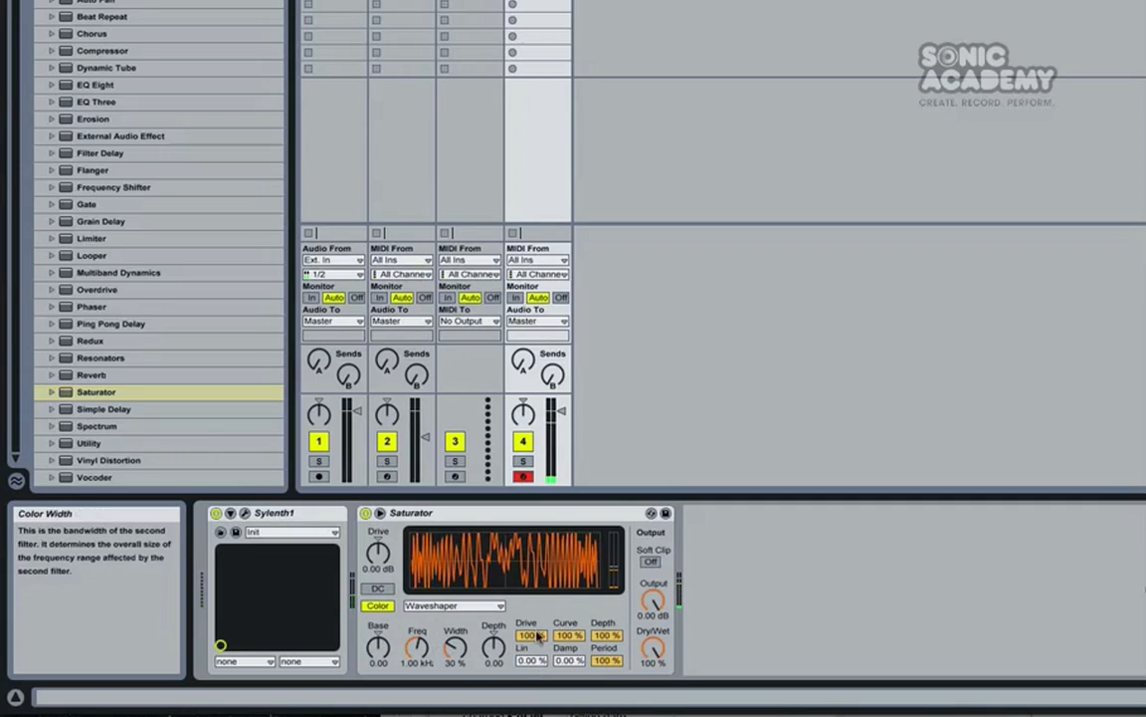
drag(495, 645, 494, 681)
drag(416, 647, 416, 701)
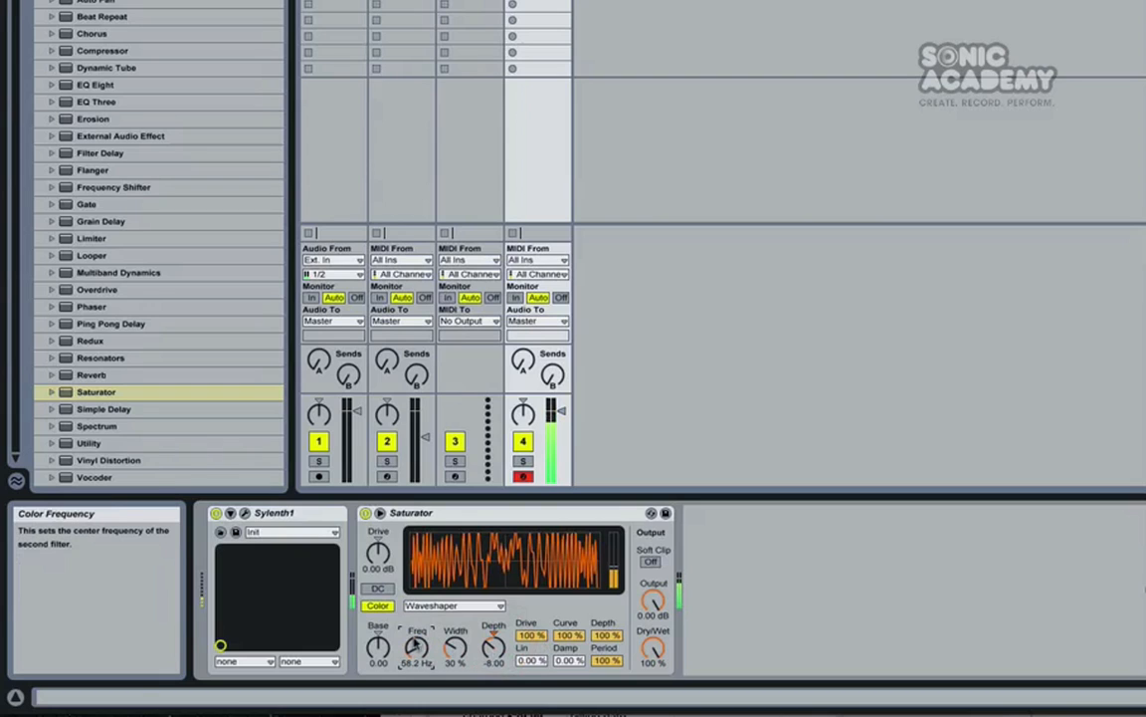
Step: Lower track 4's volume and audition the sound with test notes
drag(561, 409, 562, 431)
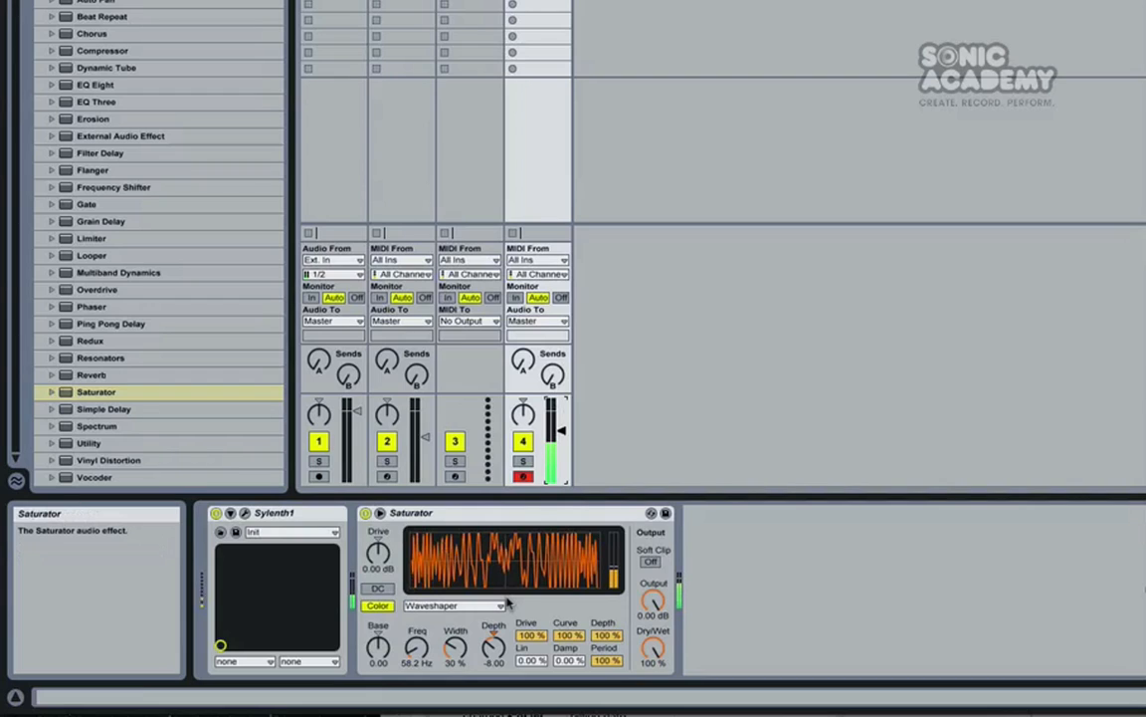
key(x)
key(a)
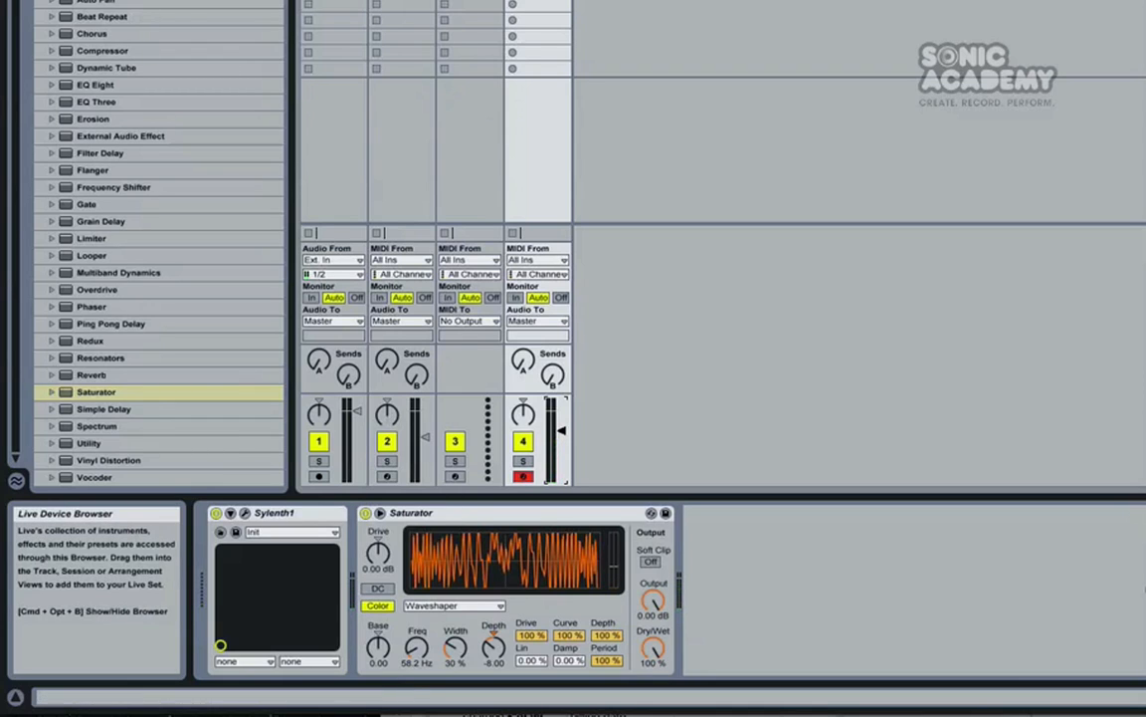
Step: Add an Arpeggiator before Sylenth1 on track 4 and set its Rate to 1/24
scroll(99, 149, up, 3)
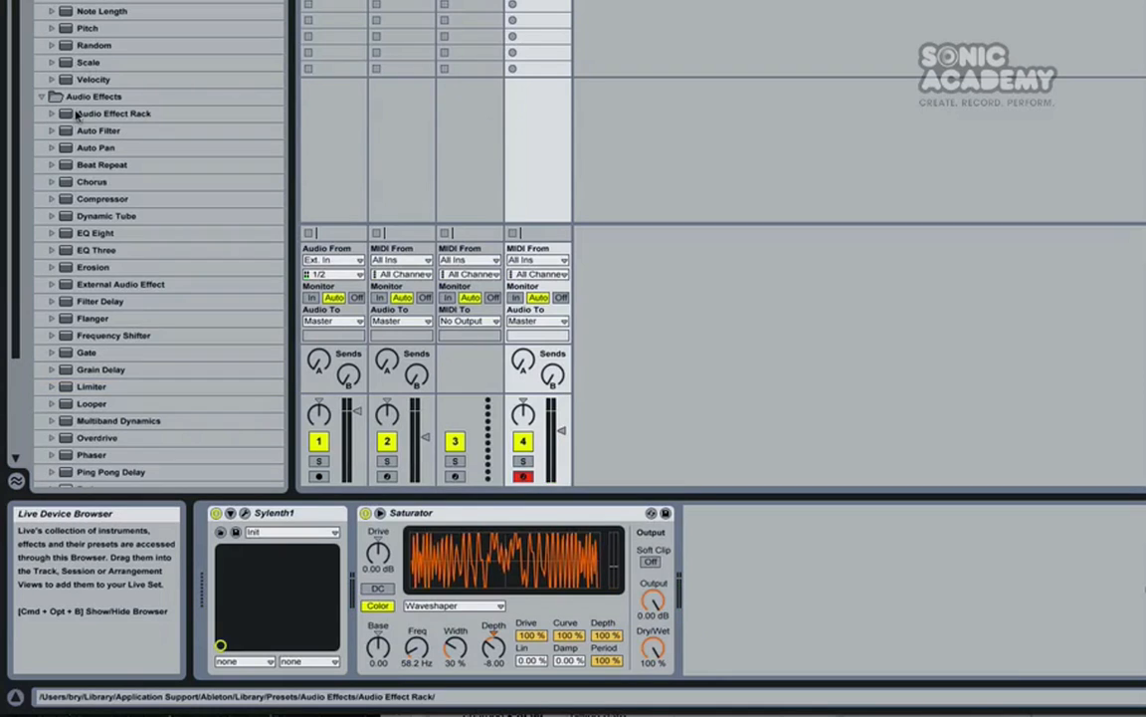
scroll(100, 150, down, 3)
scroll(113, 22, up, 3)
drag(104, 2, 230, 547)
click(277, 611)
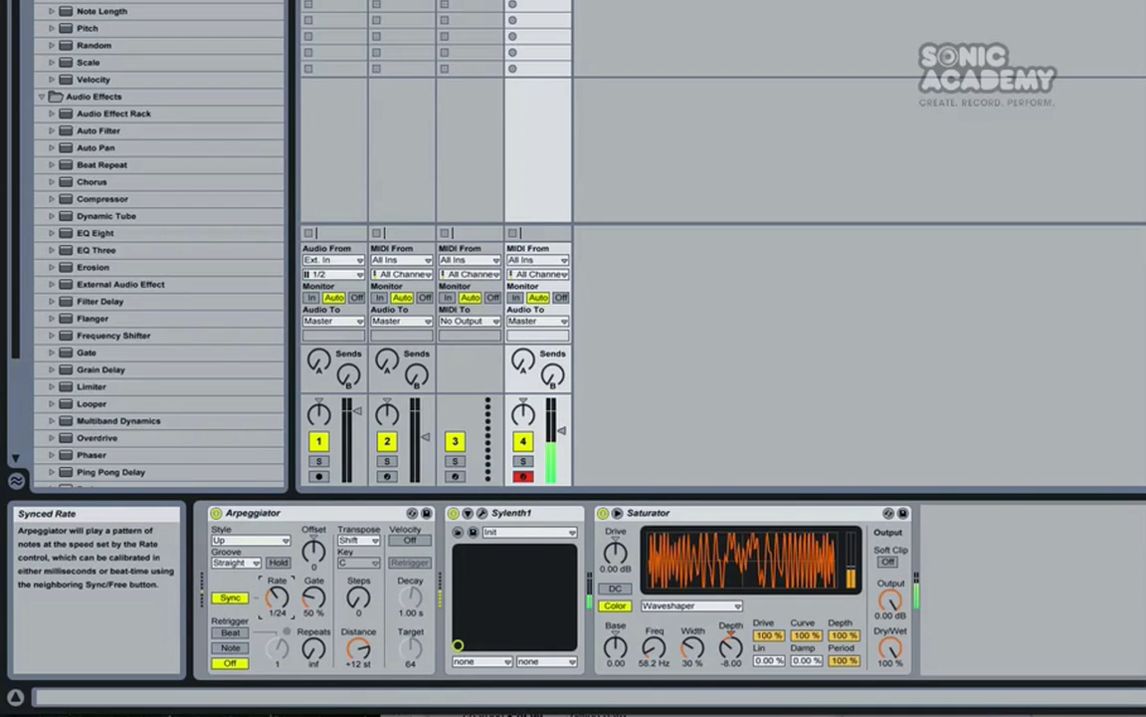
Step: Set the Arpeggiator's Steps to 2, Distance to -10 st and Gate to 94%, and the Saturator's Color Freq to 50.0 Hz
drag(359, 599, 360, 596)
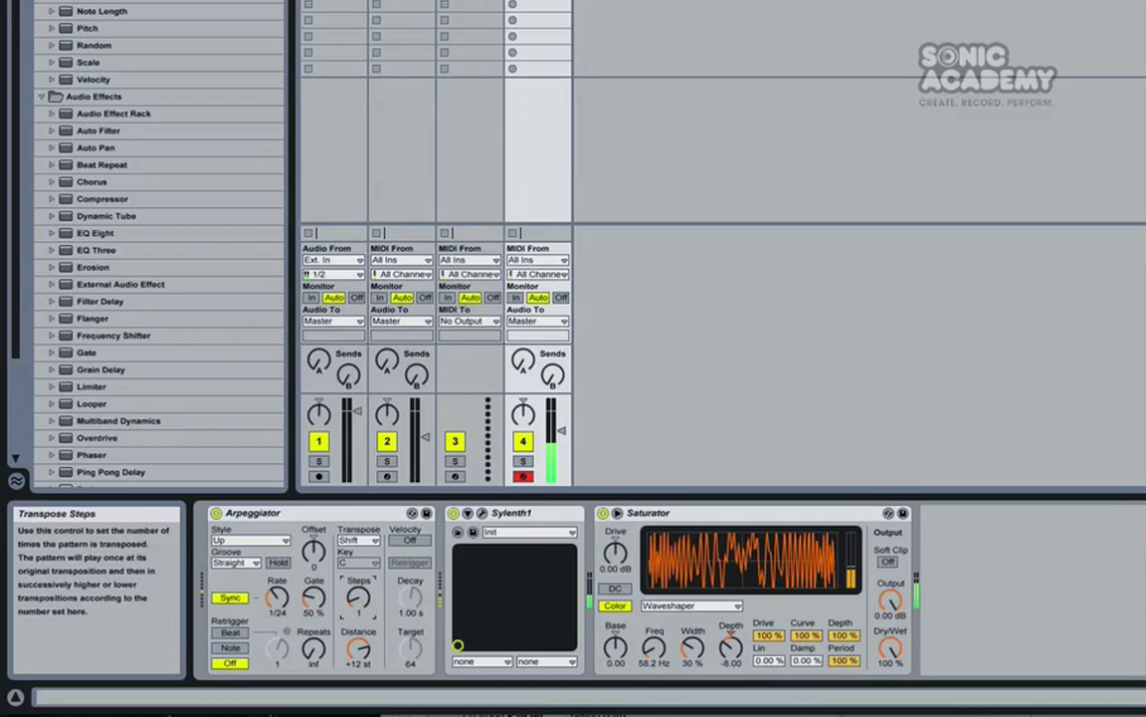
drag(364, 648, 363, 655)
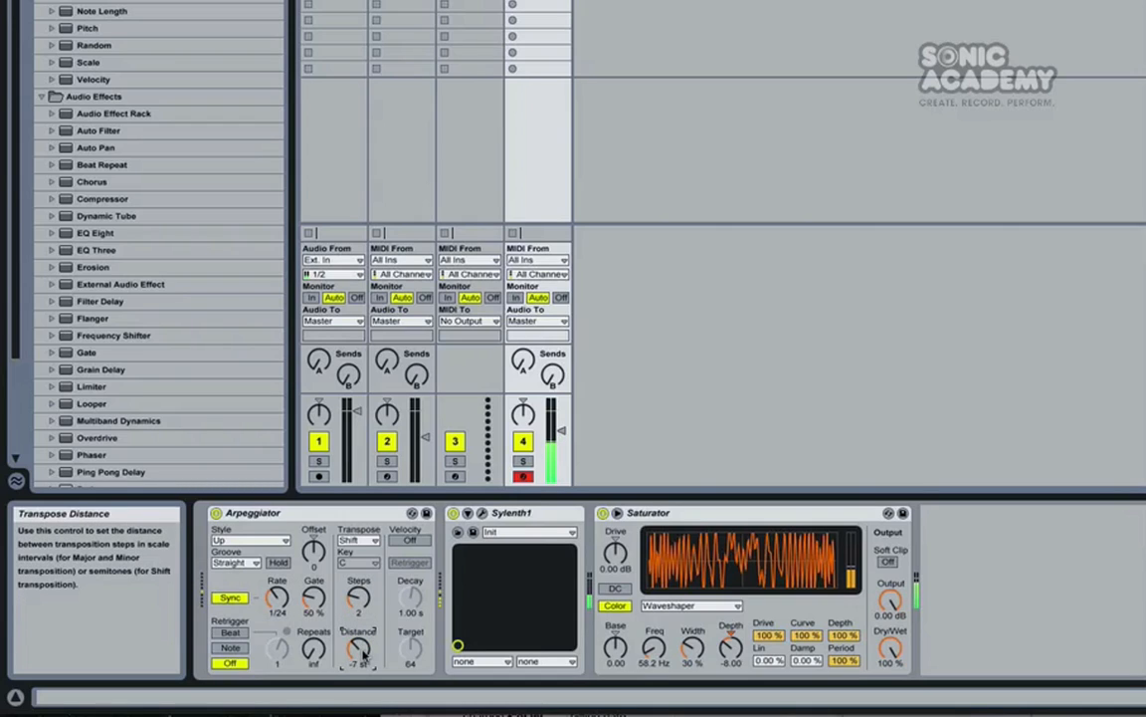
drag(314, 597, 314, 572)
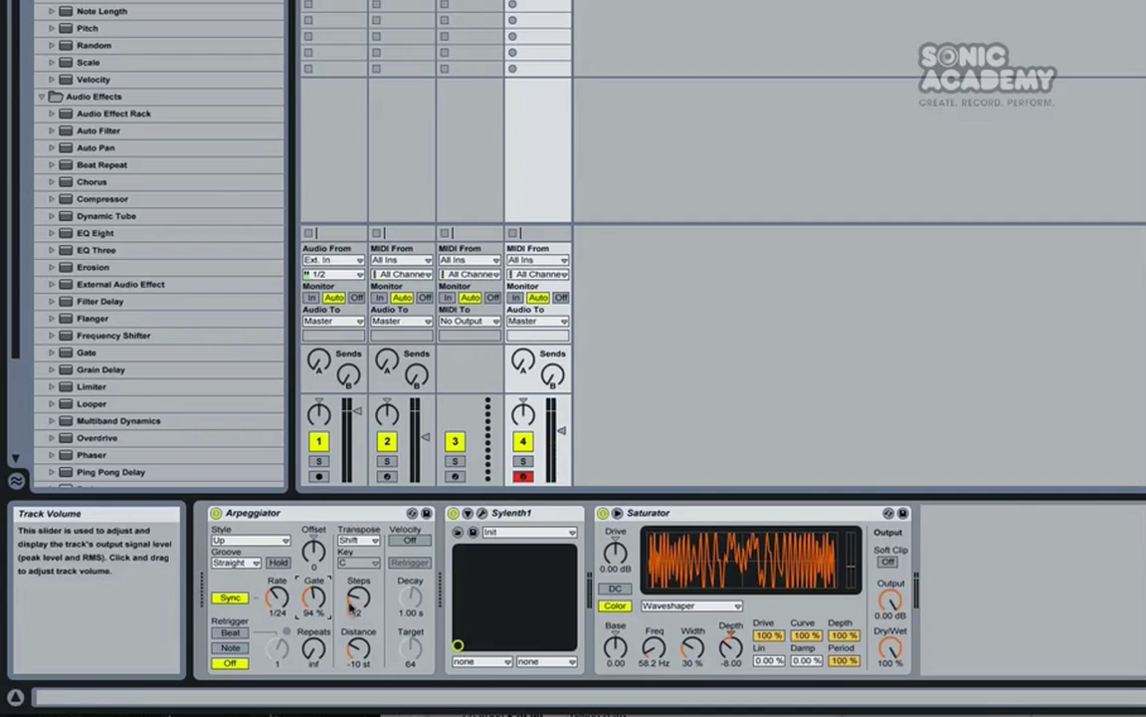
drag(654, 647, 654, 667)
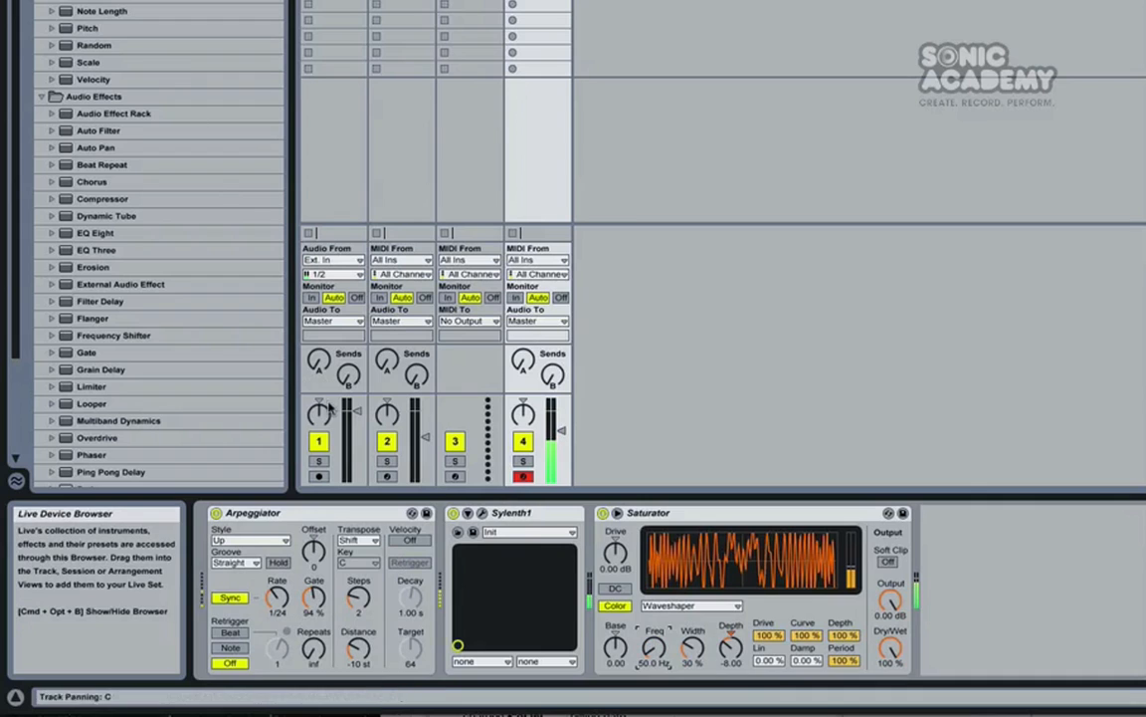
Step: Try Sylenth1's Mono Legato mode with the Arpeggiator's Distance at -17 st, switching the mode back off
click(482, 513)
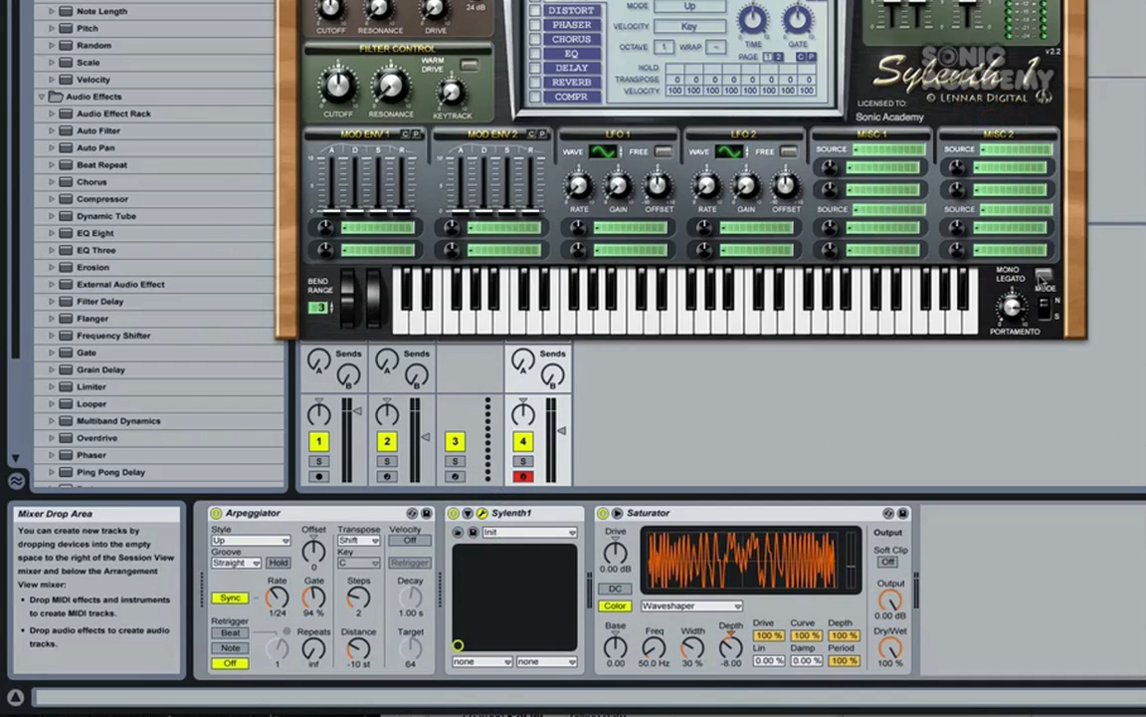
click(1045, 315)
mouse_move(1012, 308)
mouse_down()
mouse_move(998, 374)
mouse_move(997, 221)
mouse_move(999, 246)
mouse_up()
drag(356, 649, 358, 642)
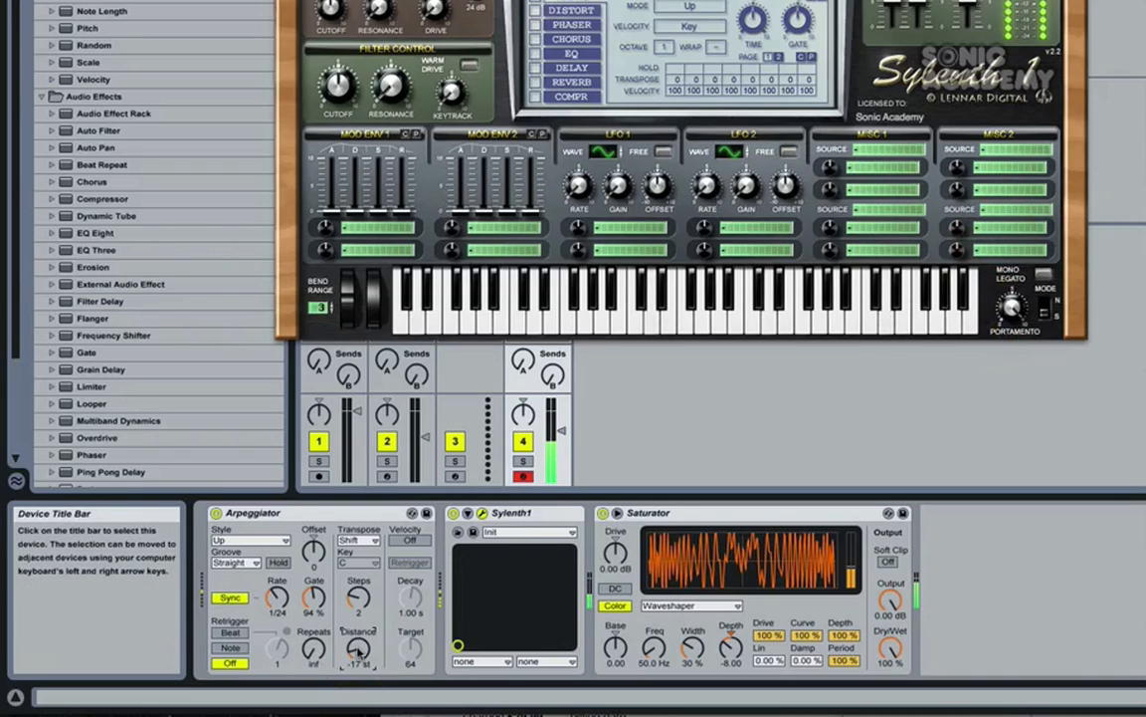
click(1044, 276)
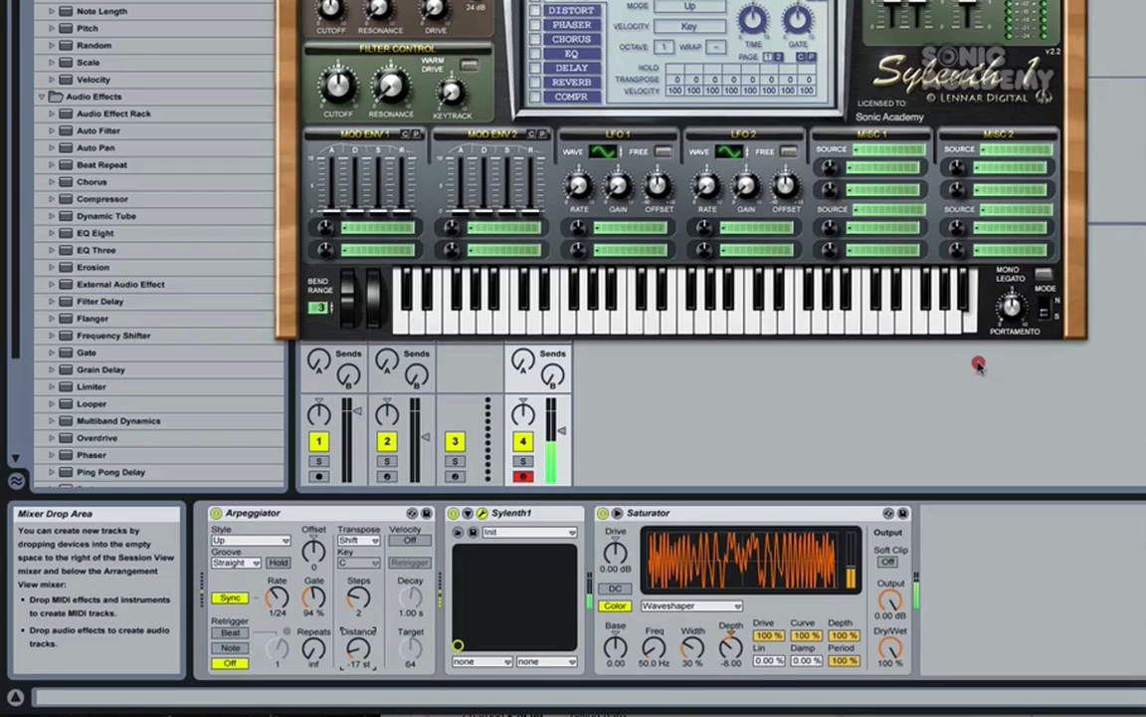
drag(979, 355, 982, 331)
Step: Set the Arpeggiator's Rate to 1/12 and add a Redux after the Saturator with Downsample at 2
drag(276, 606, 276, 591)
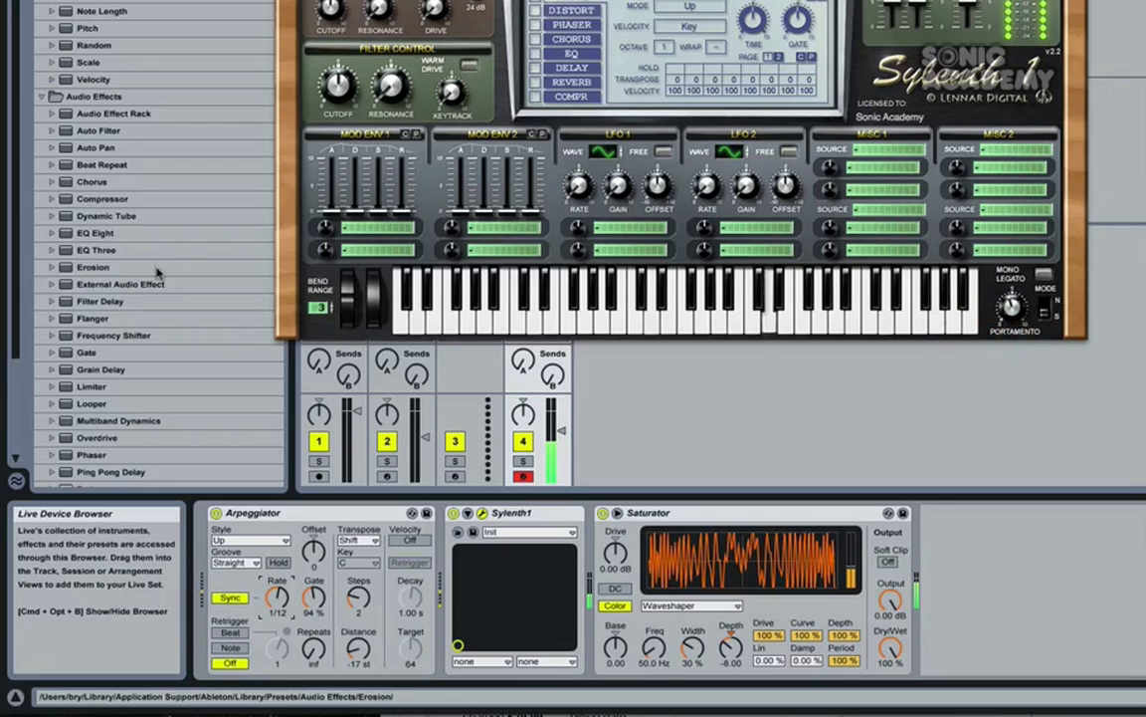
drag(18, 174, 22, 276)
drag(89, 344, 1102, 582)
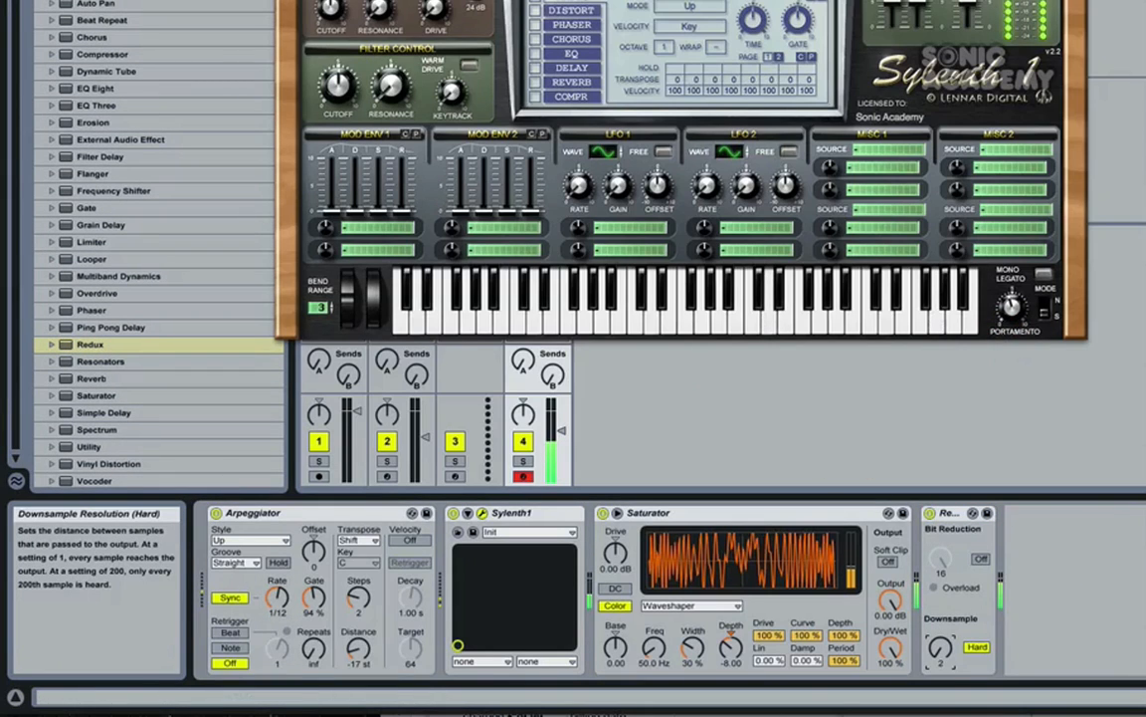
Step: Set the Arpeggiator's Gate to 96% and Distance to +3 st, and close the Sylenth1 editor
mouse_move(314, 597)
mouse_down()
mouse_move(314, 507)
mouse_move(314, 595)
mouse_up()
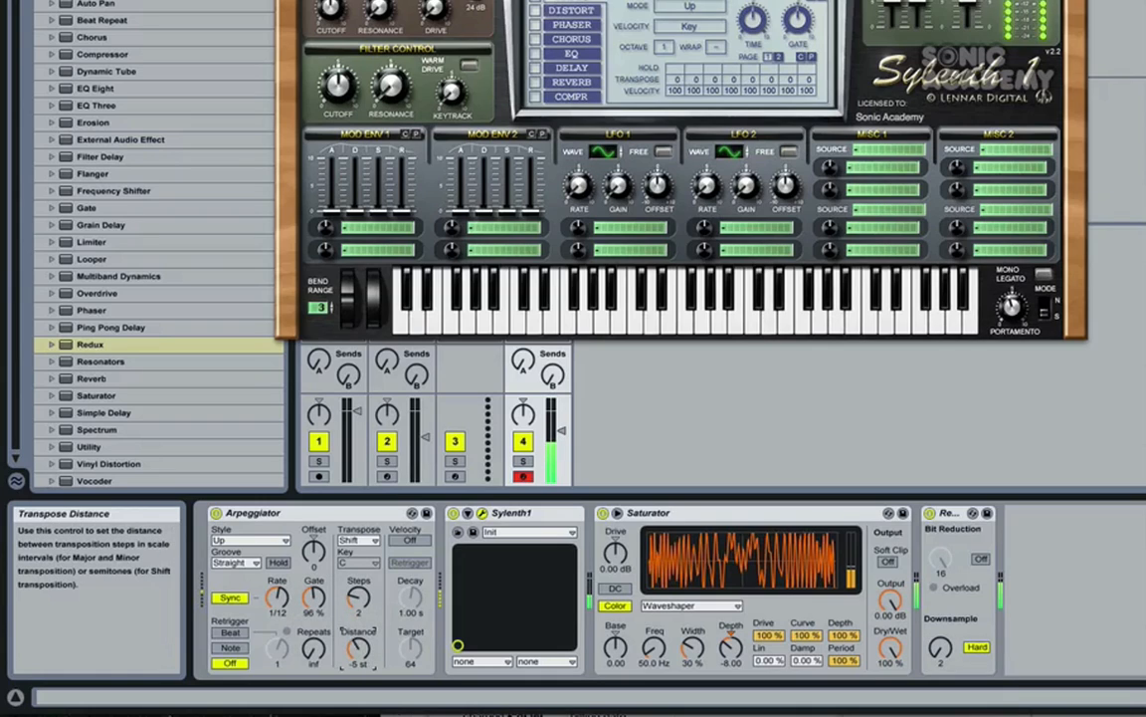
mouse_move(359, 649)
mouse_down()
mouse_move(359, 636)
mouse_move(359, 651)
mouse_up()
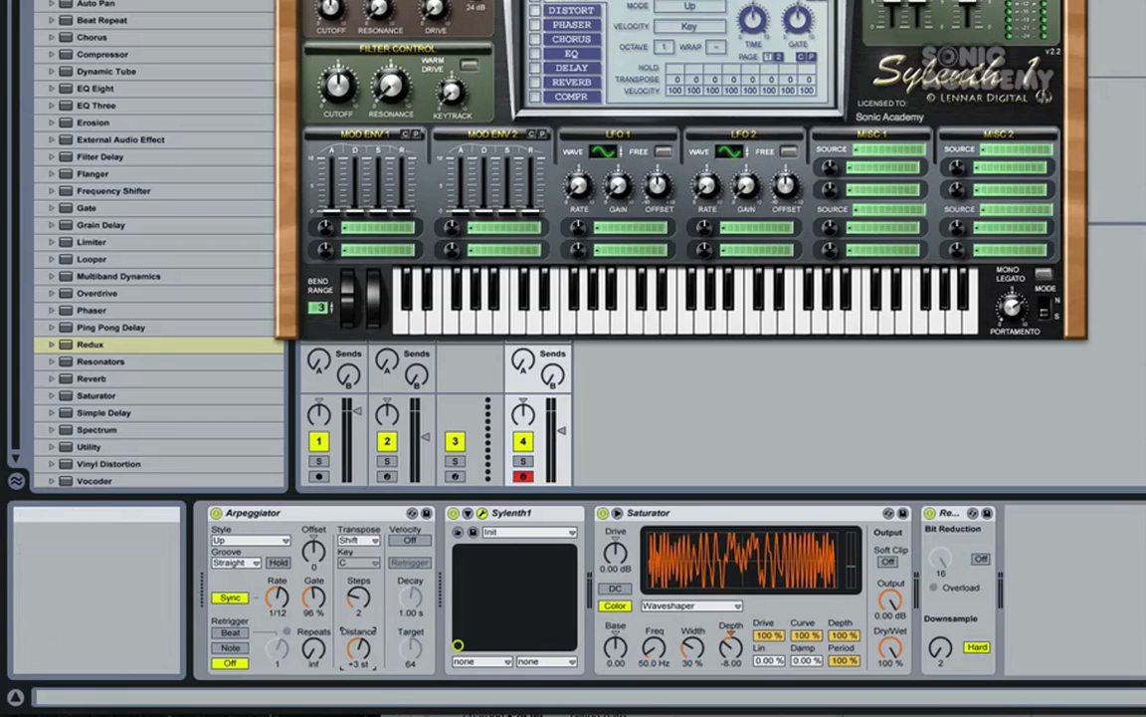
click(285, 1)
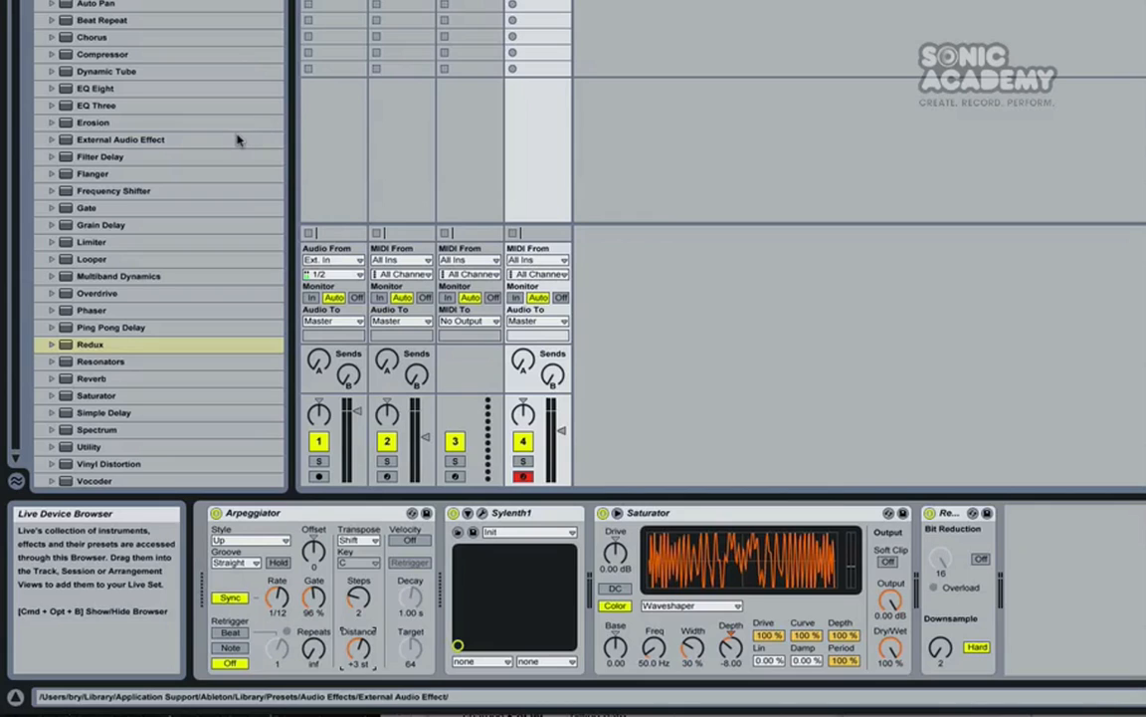
Step: Add a Grain Delay audio effect to a return track
scroll(238, 140, down, 1)
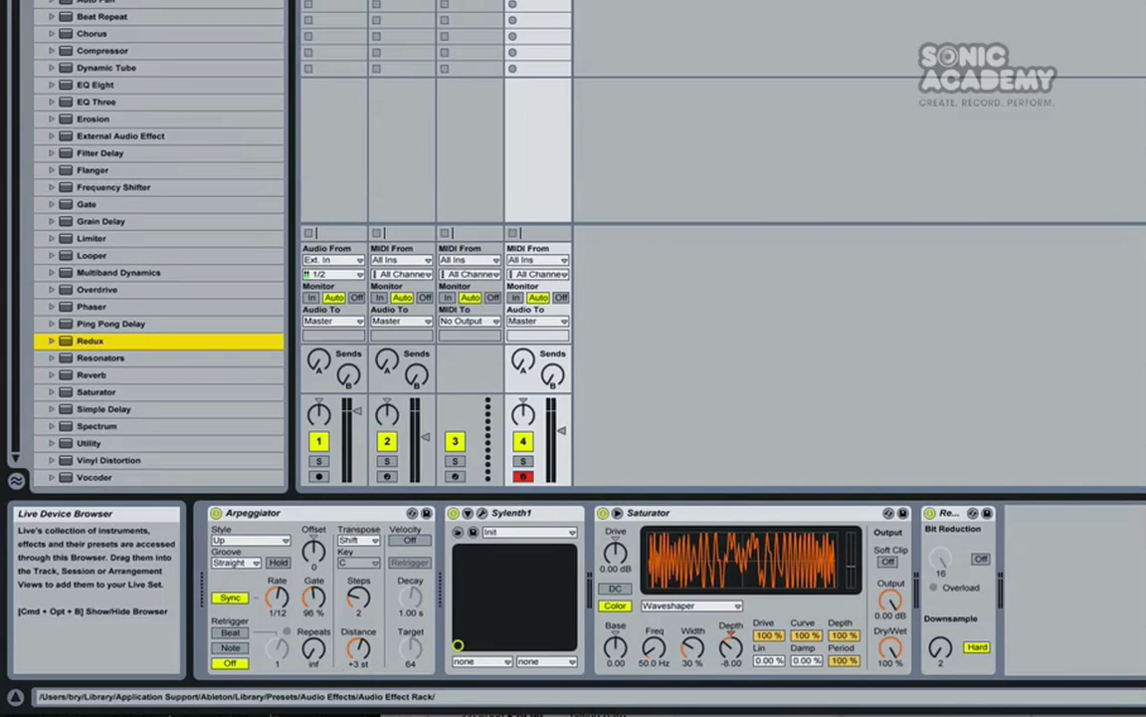
scroll(140, 215, up, 3)
scroll(126, 213, down, 3)
click(118, 187)
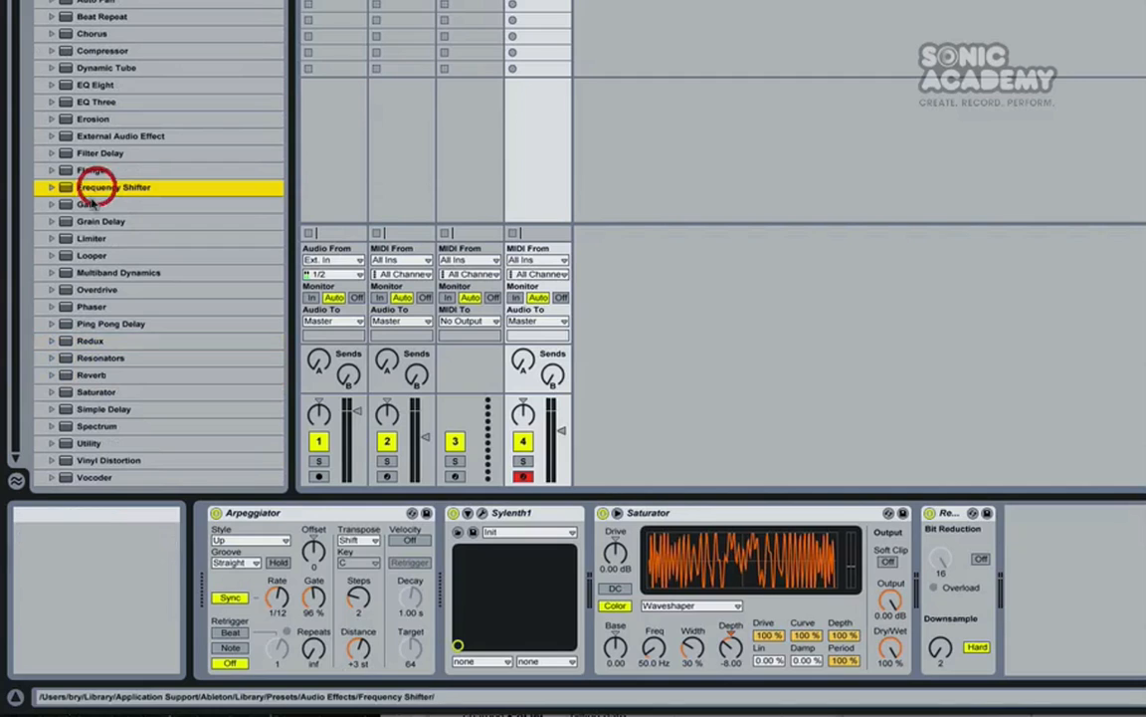
click(52, 154)
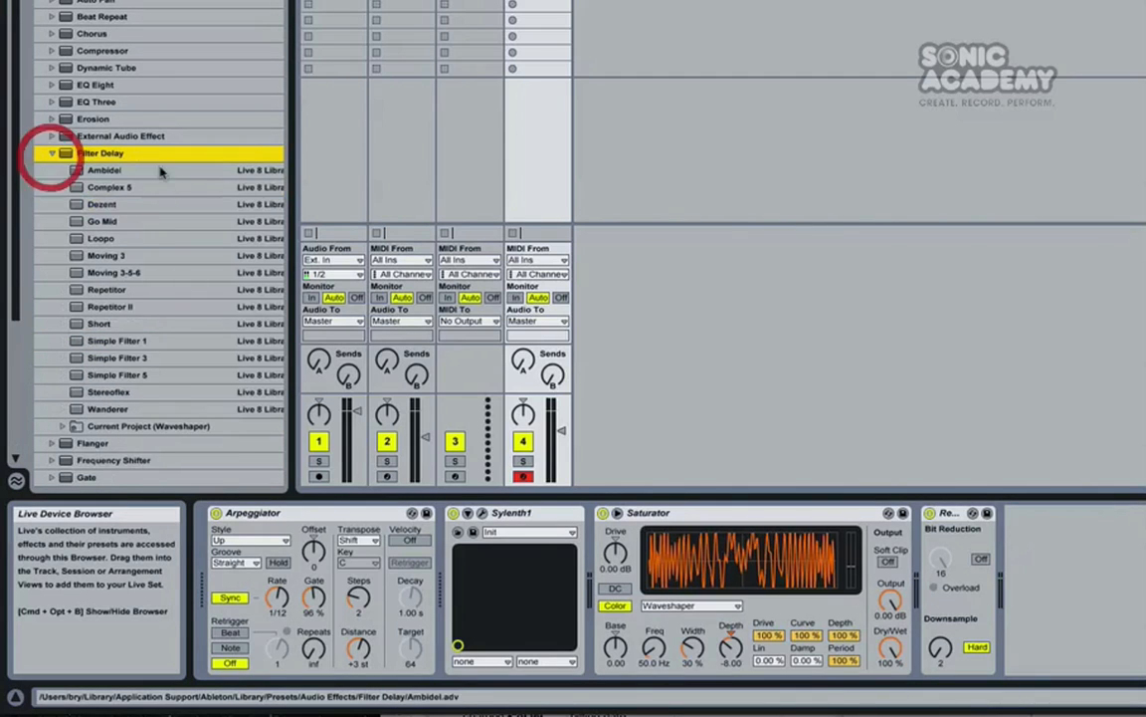
click(52, 155)
click(89, 222)
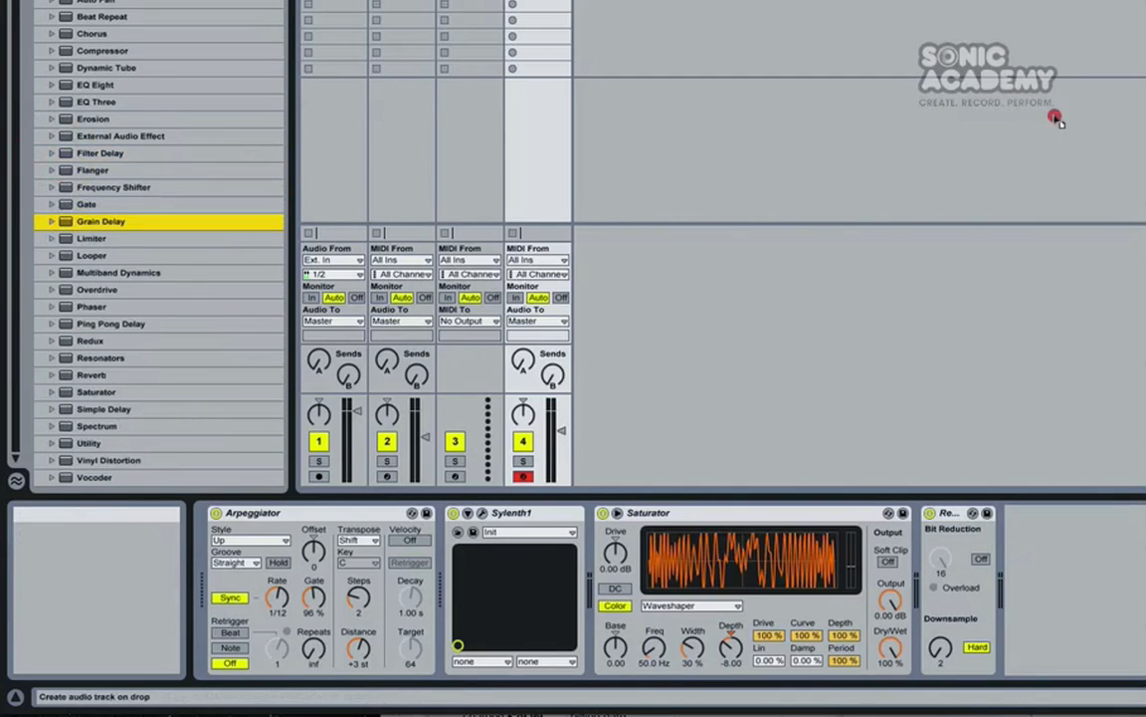
drag(101, 222, 1143, 319)
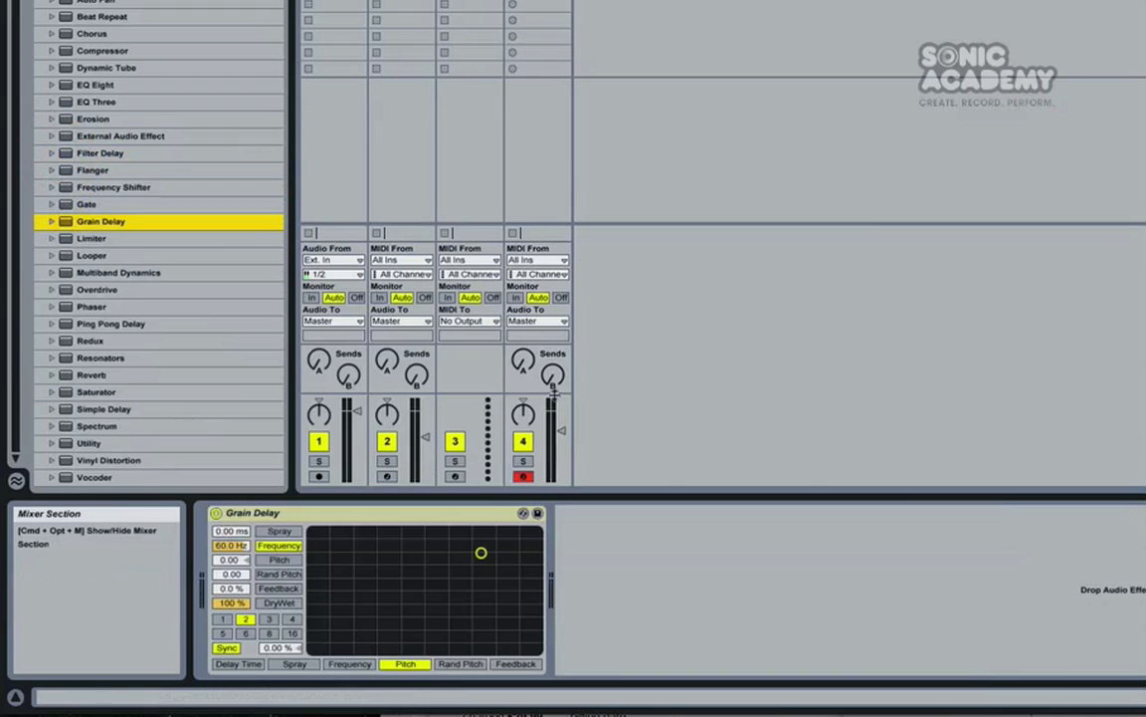
Step: Raise track 4's Send A and audition the Grain Delay presets Five and Bubbles, settling on Minor Third Up
drag(524, 360, 523, 299)
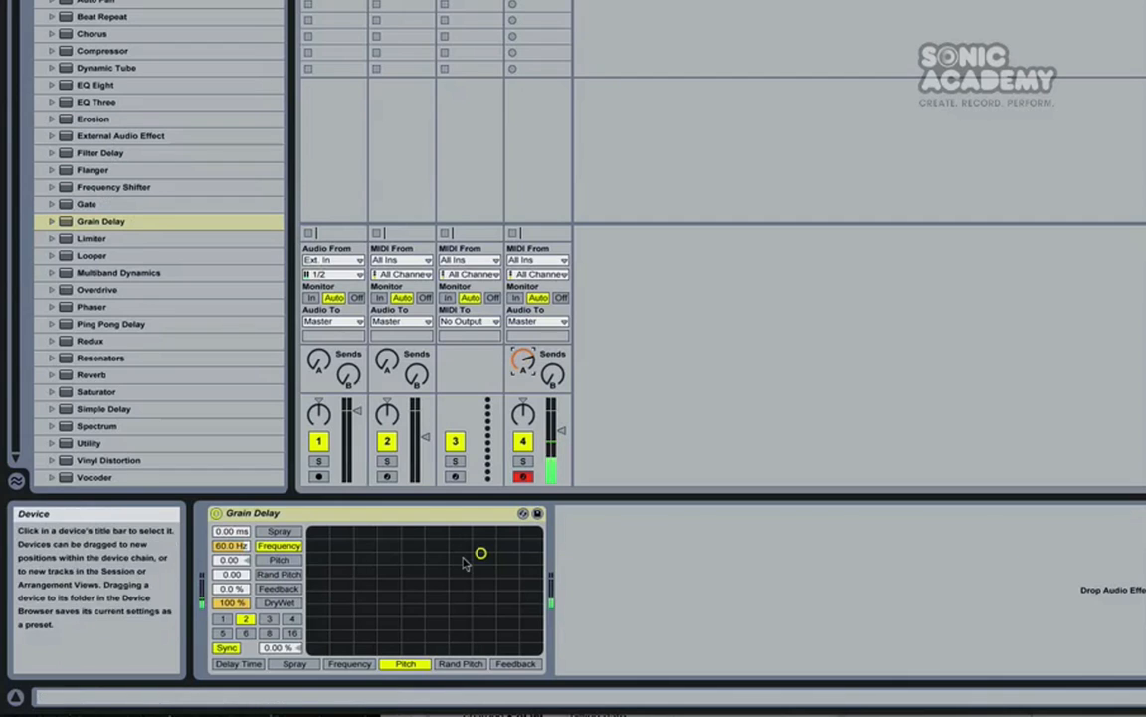
click(523, 517)
click(523, 514)
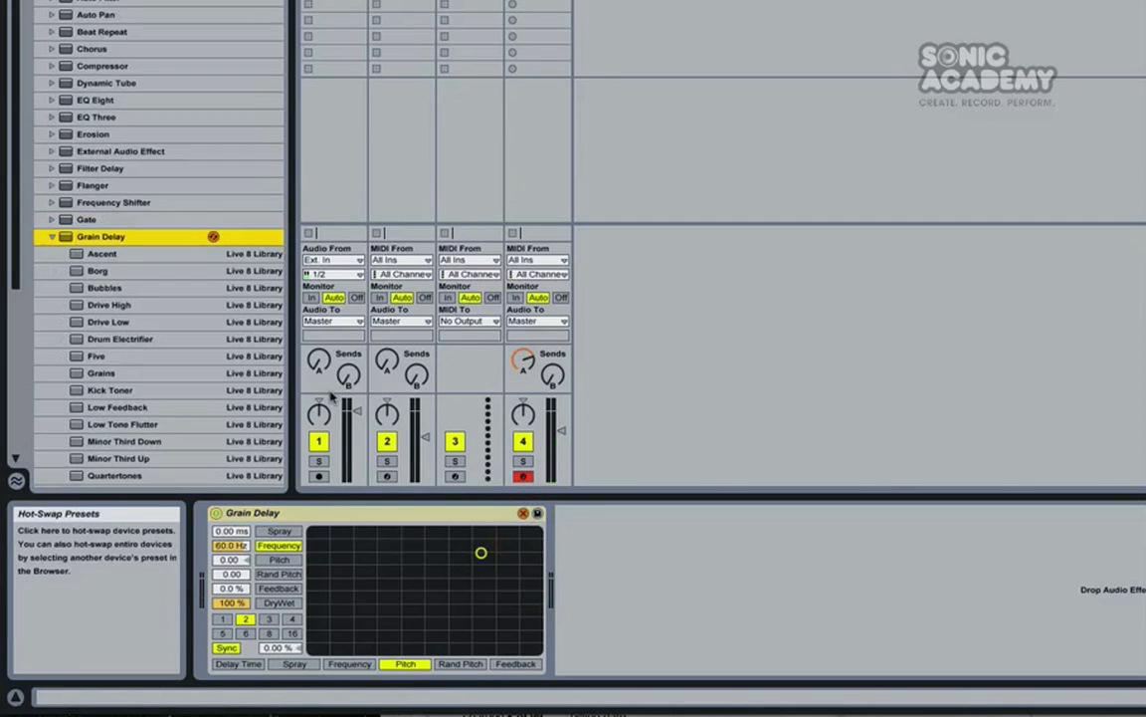
double_click(118, 357)
double_click(106, 287)
double_click(119, 458)
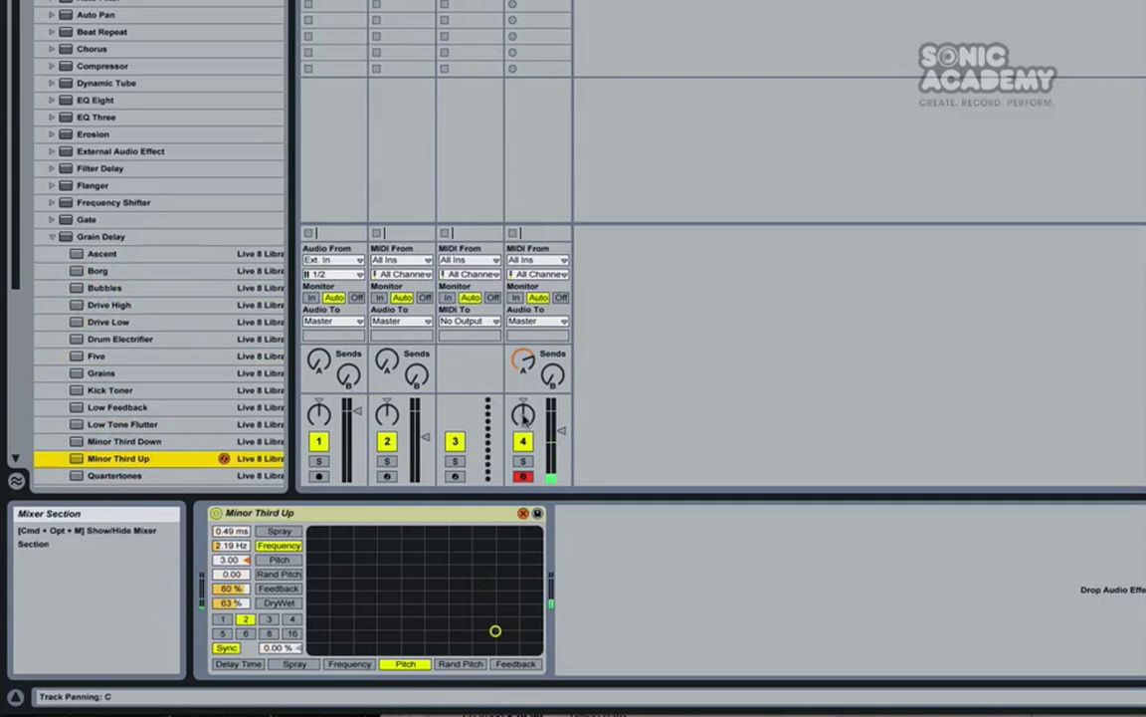
Step: Lower track 4's volume and shift the computer keyboard's octave up to C4 to D5
click(563, 431)
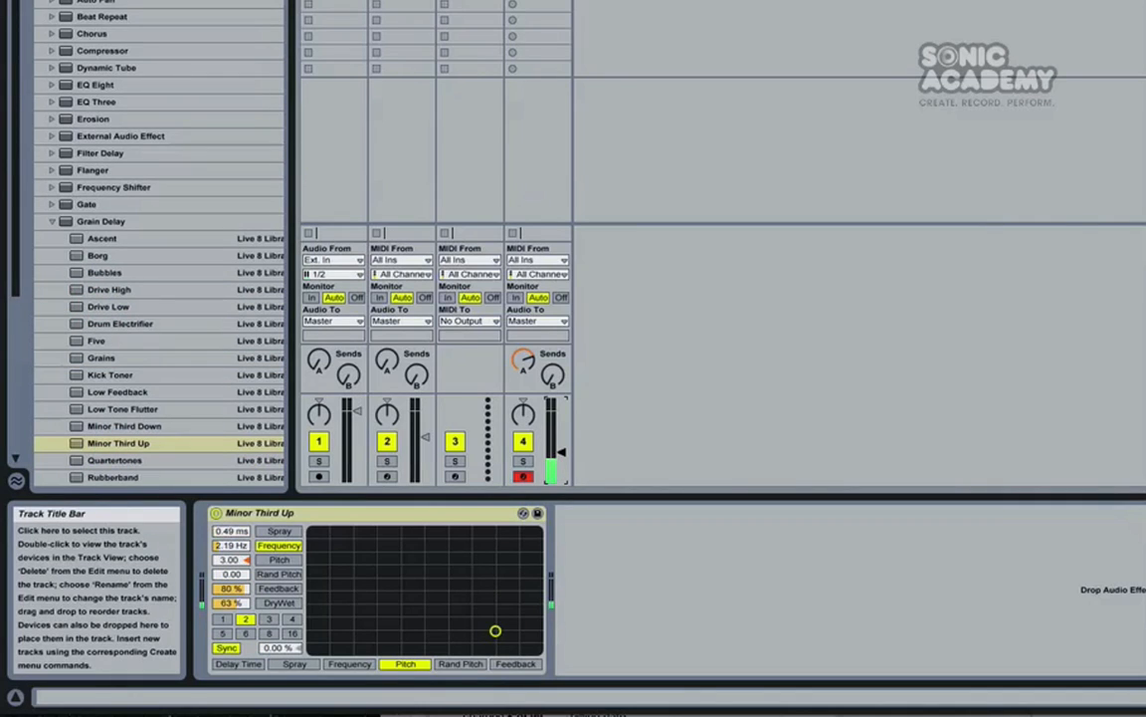
key(x)
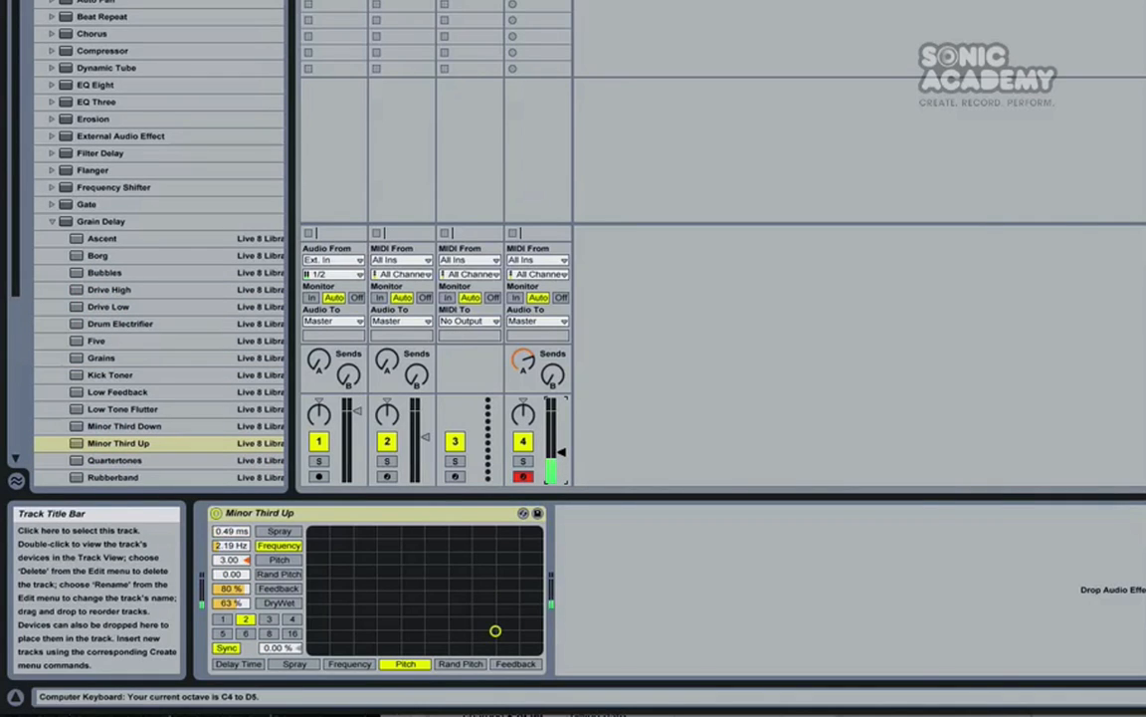
Step: Add two Auto Filter effects in series after the Redux on track 4
click(537, 2)
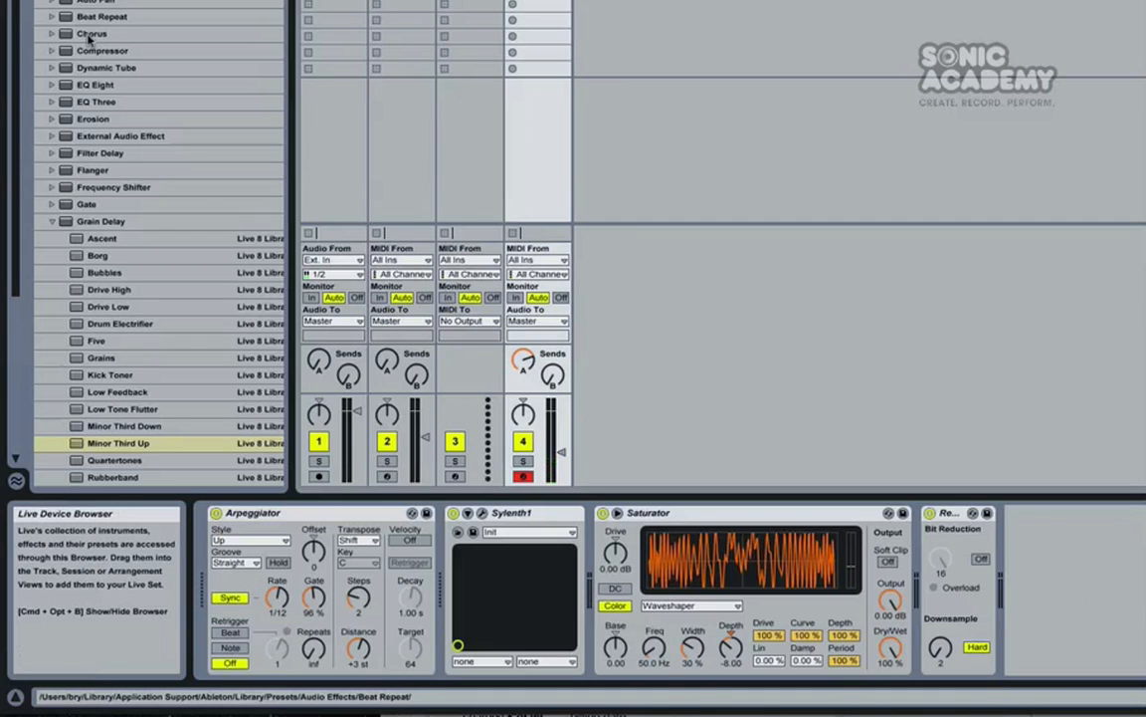
click(52, 220)
drag(52, 221, 1045, 554)
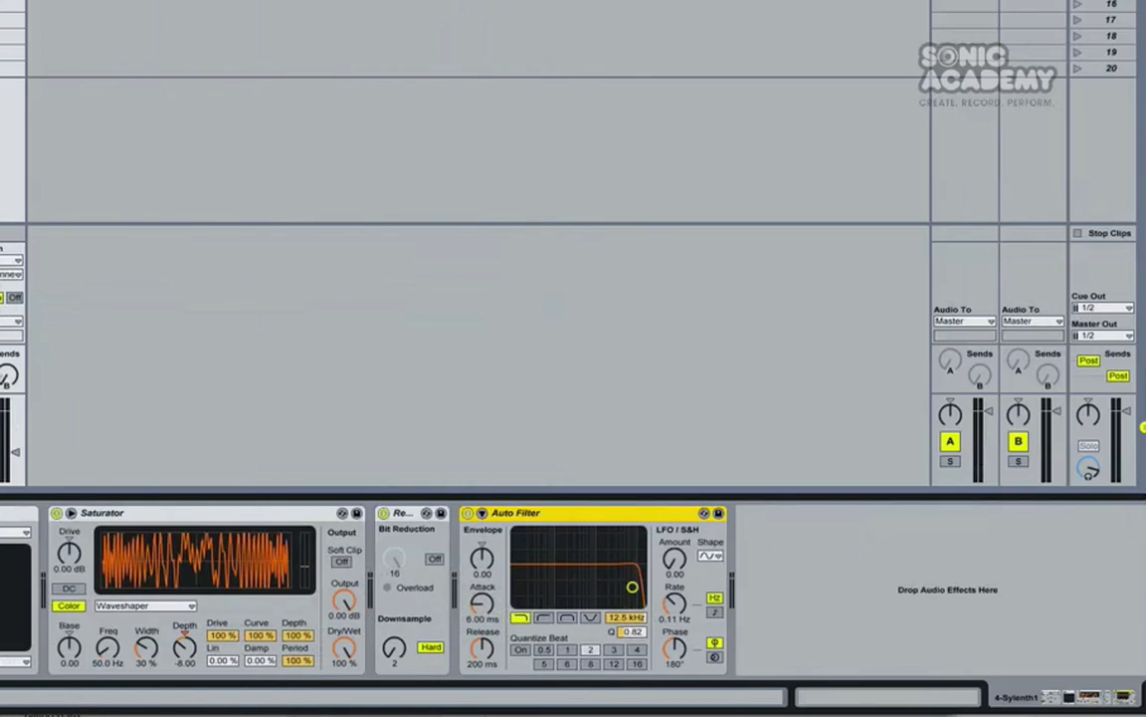
drag(2, 388, 857, 512)
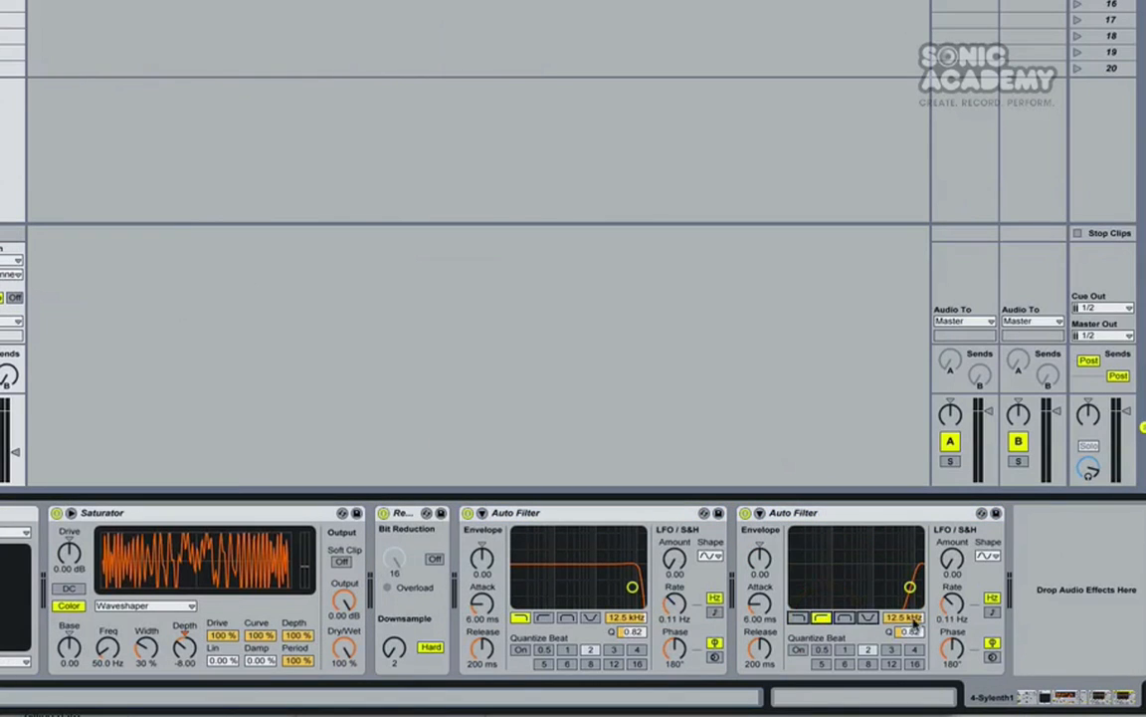
Step: Set the second Auto Filter to high-pass at 218 Hz and the first one's low-pass cutoff to about 5.7 kHz
click(821, 618)
drag(904, 618, 903, 606)
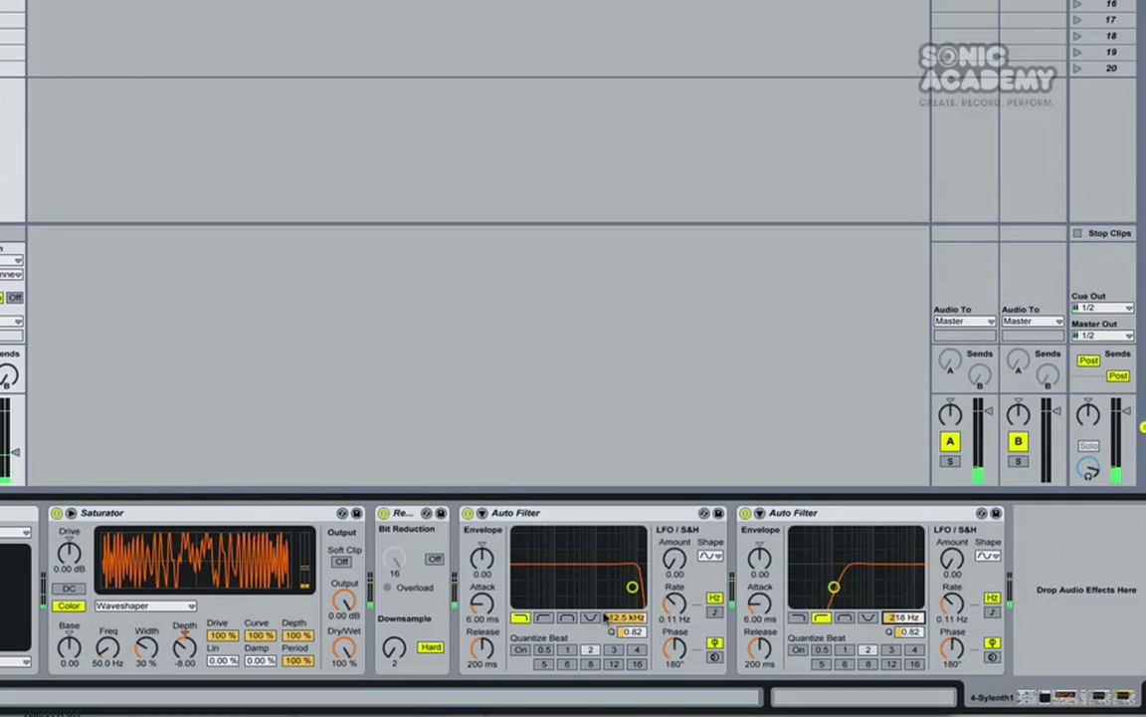
drag(611, 618, 611, 664)
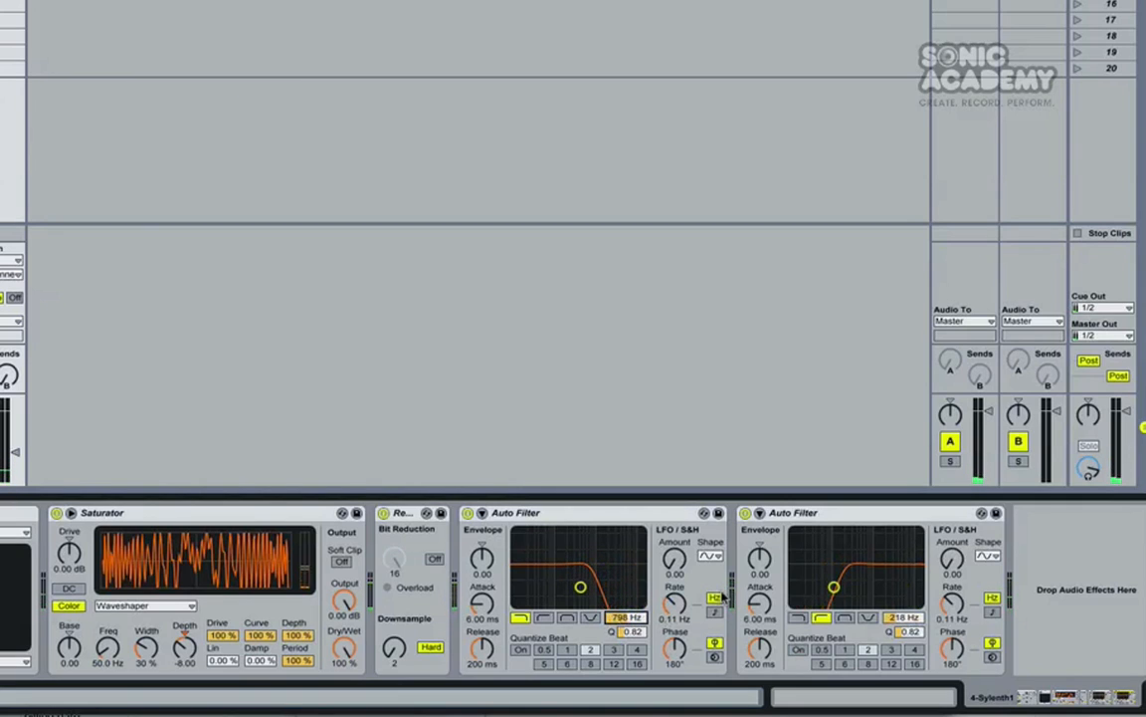
drag(903, 618, 904, 622)
drag(634, 618, 634, 599)
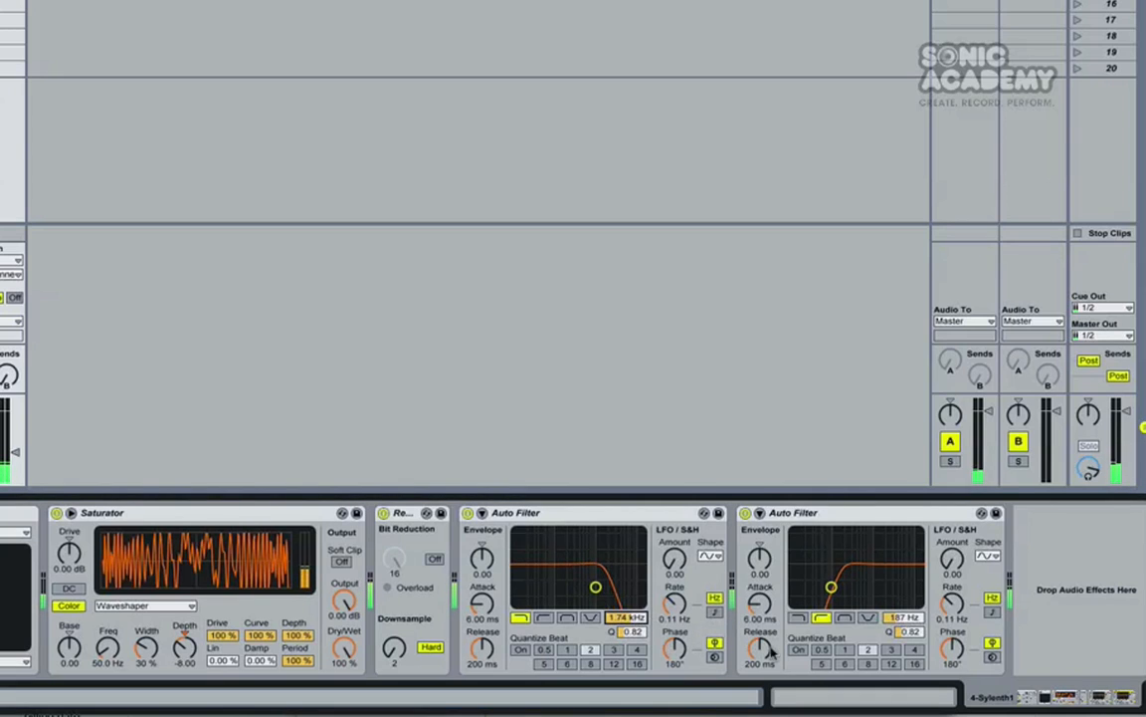
mouse_move(904, 618)
mouse_down()
mouse_move(904, 602)
mouse_move(906, 619)
mouse_up()
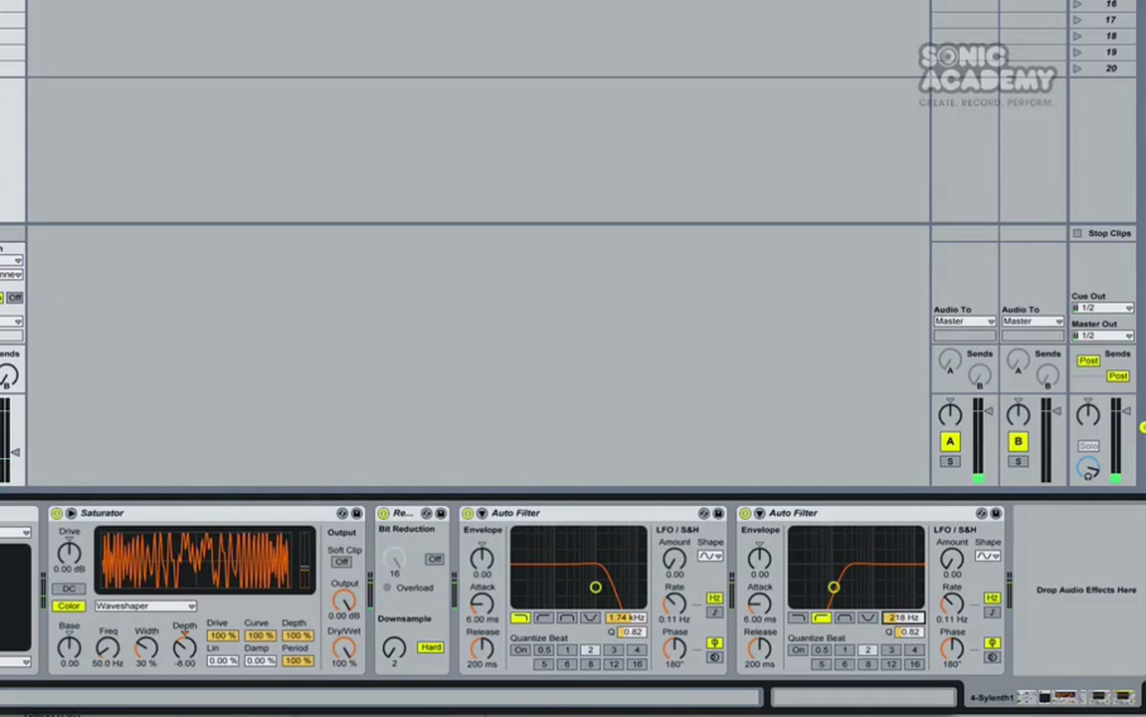
drag(624, 623, 624, 619)
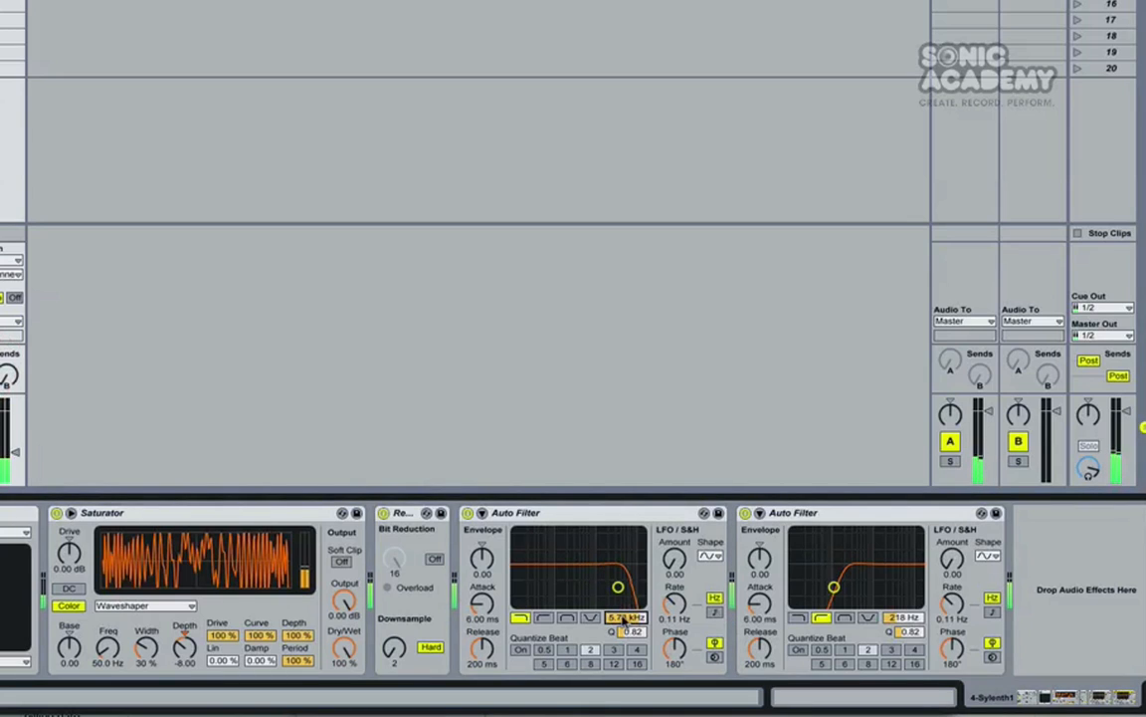